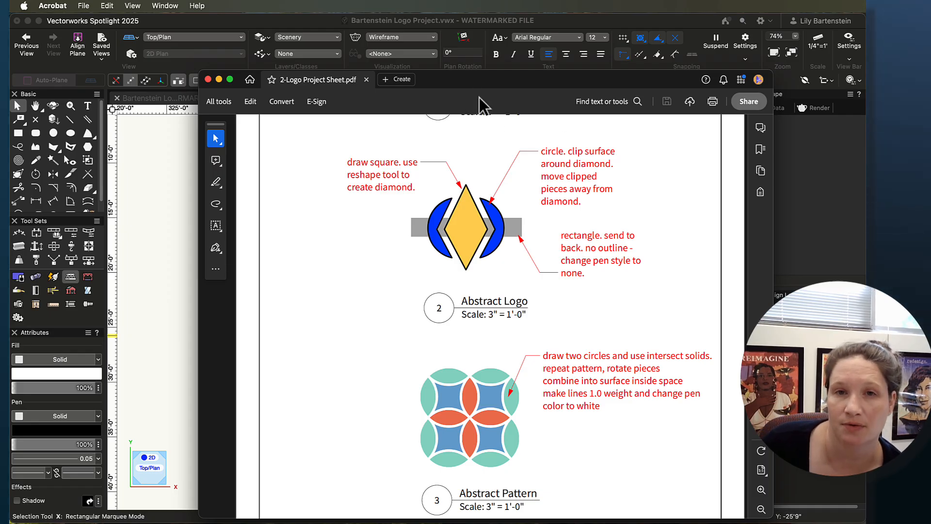
# Step: Draw a square of about 23'8" per side in the empty area below the finished camera icon
pyautogui.moveTo(470, 77); pyautogui.dragTo(930, 241)
pyautogui.scroll(-4, 523, 318)
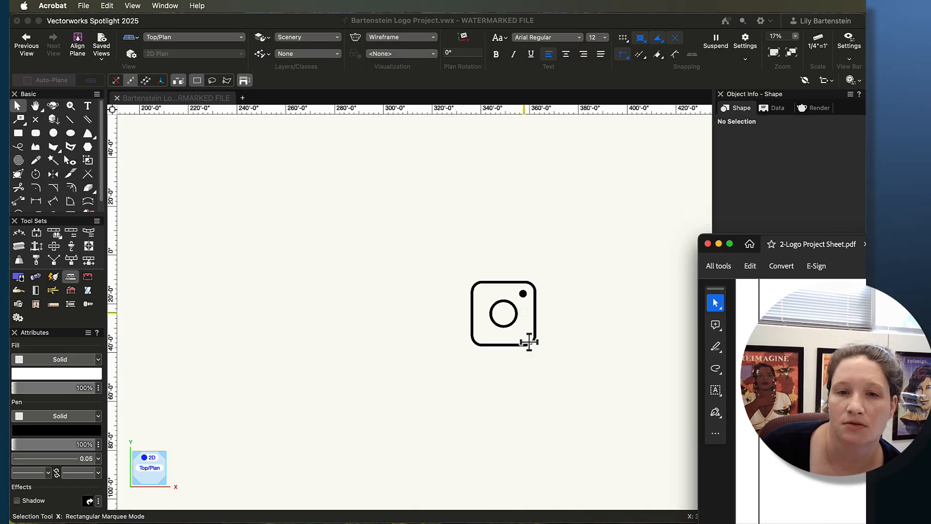
pyautogui.moveTo(561, 411); pyautogui.dragTo(473, 287)
pyautogui.press('x')
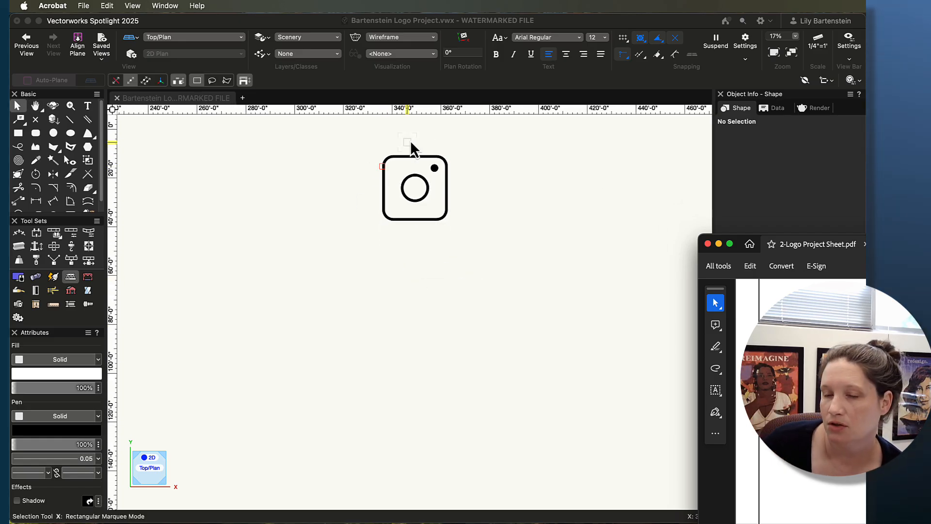
pyautogui.moveTo(444, 275); pyautogui.dragTo(448, 266, button='middle')
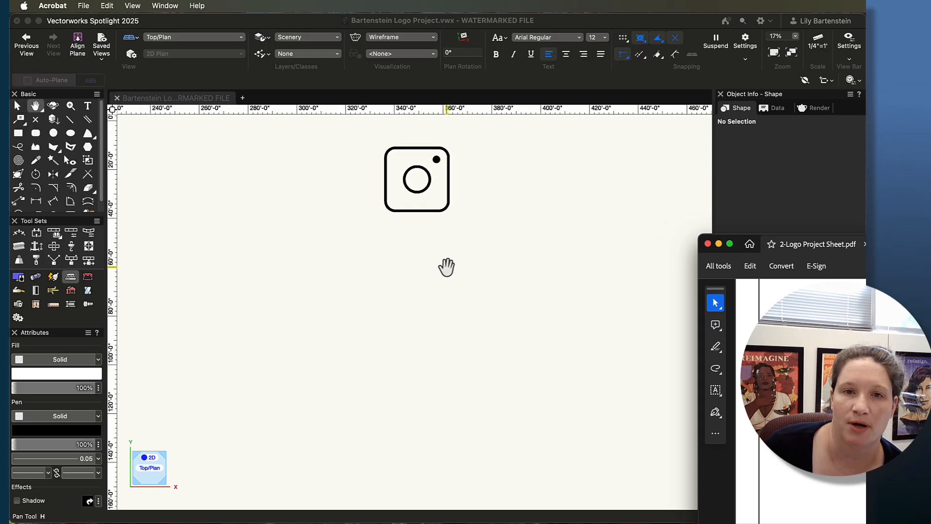
pyautogui.scroll(2, 427, 305)
pyautogui.moveTo(389, 220); pyautogui.dragTo(380, 213, button='middle')
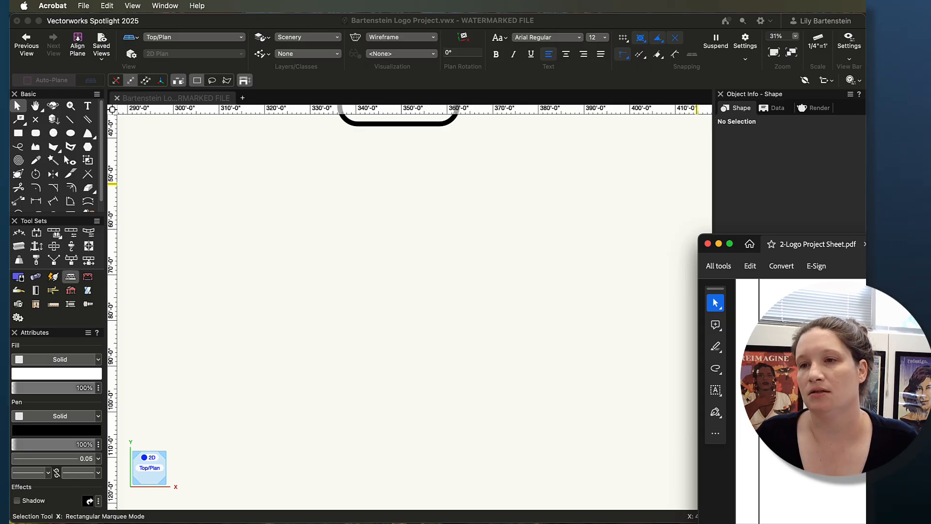
pyautogui.moveTo(930, 240); pyautogui.dragTo(702, 274)
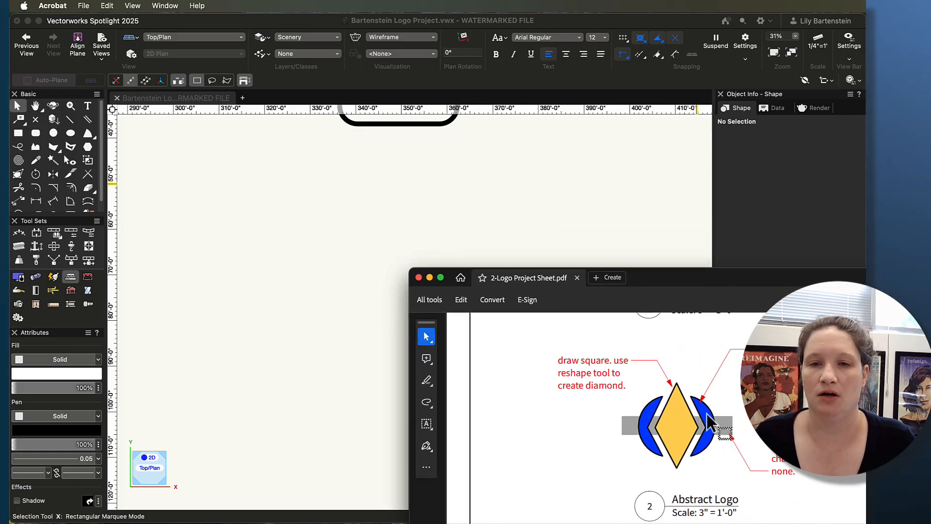
pyautogui.click(18, 135)
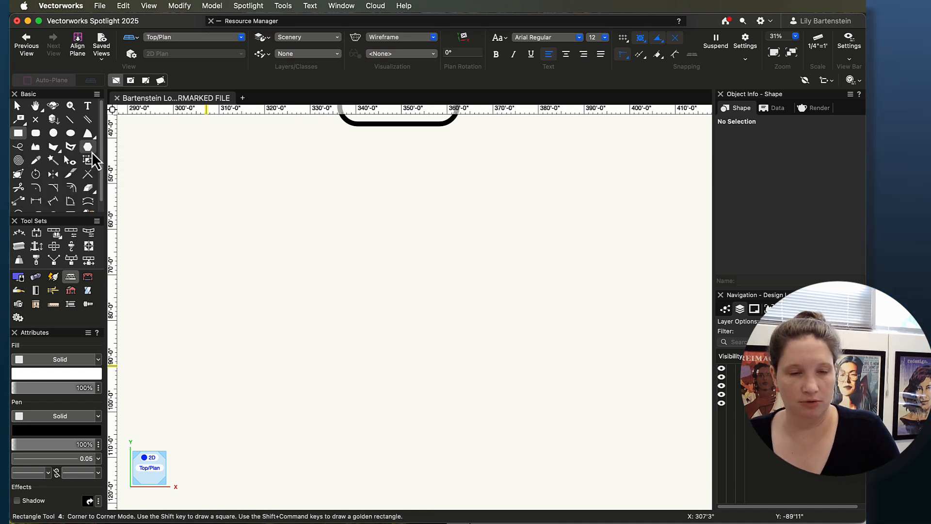
pyautogui.click(383, 267)
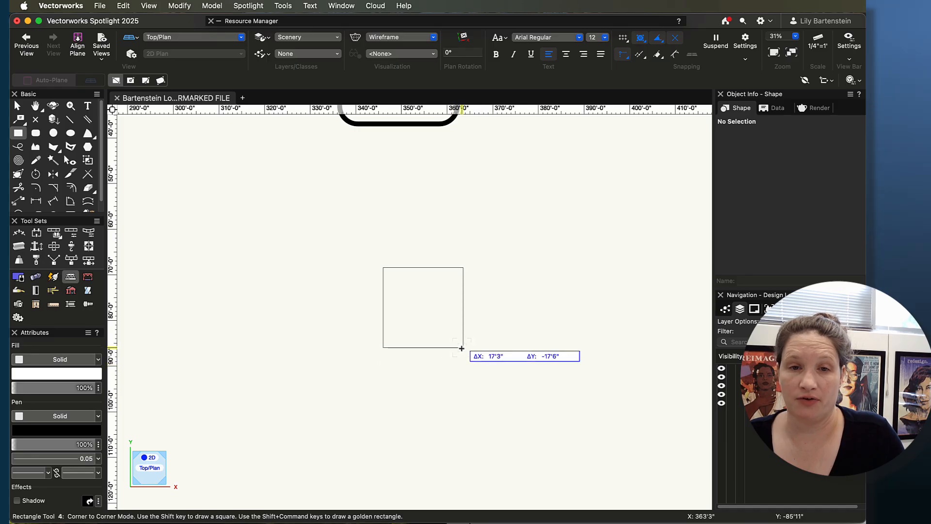
pyautogui.keyDown('shift'); pyautogui.click(491, 342); pyautogui.keyUp('shift')
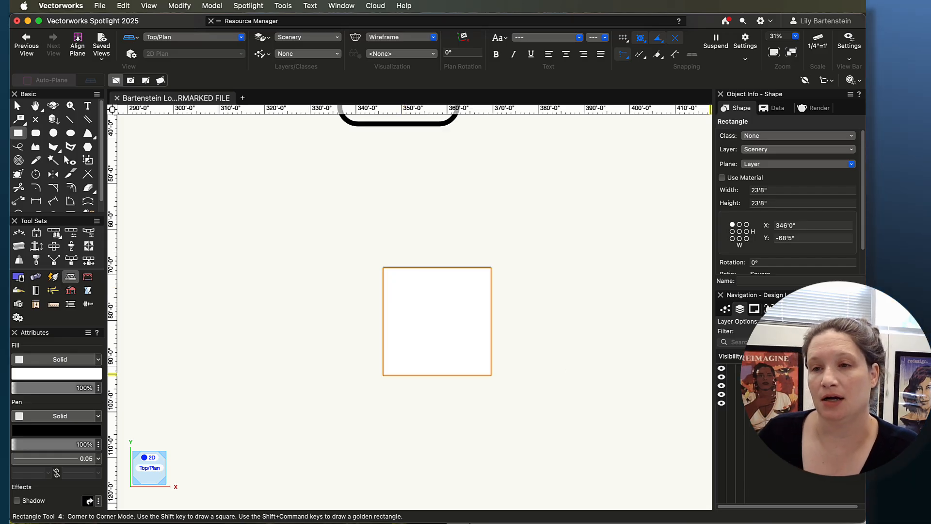
# Step: Rotate the square -45° about its center so that one corner points straight up
pyautogui.press('super+Tab')
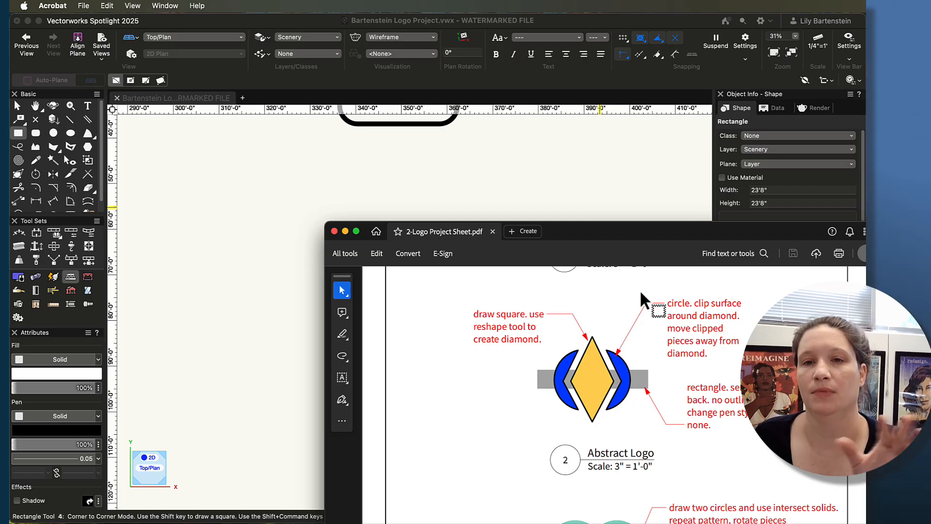
pyautogui.moveTo(625, 238); pyautogui.dragTo(890, 451)
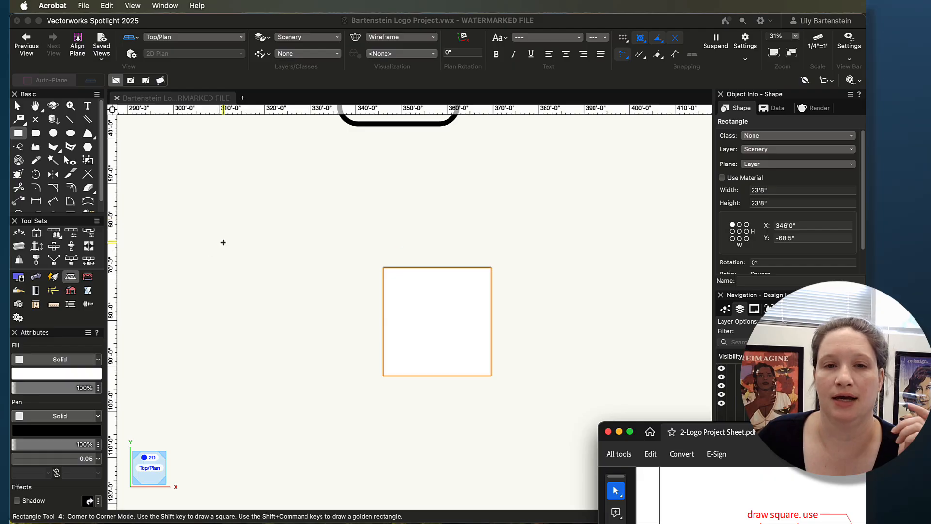
pyautogui.click(37, 176)
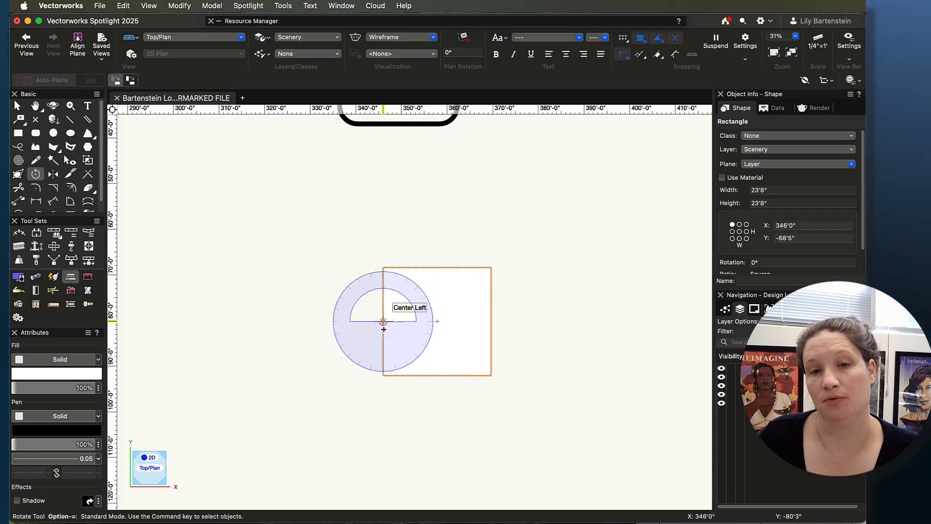
pyautogui.click(436, 322)
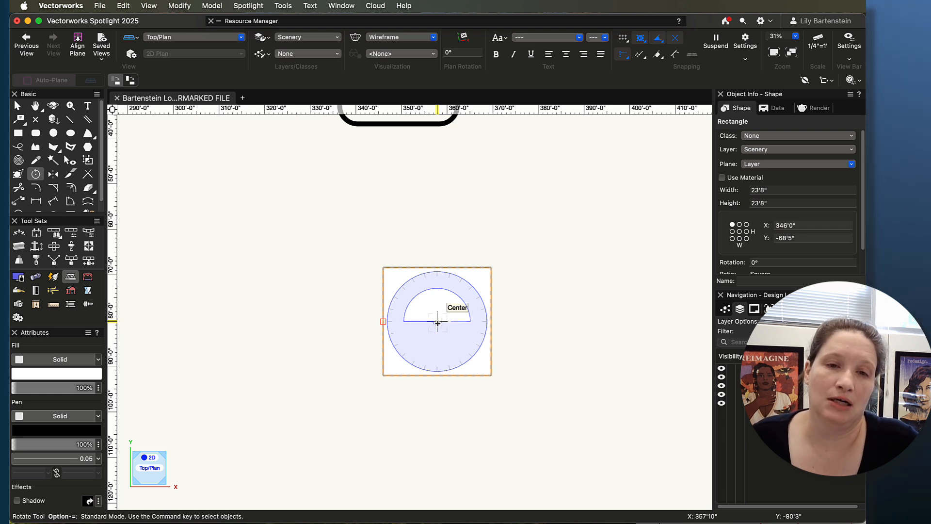
pyautogui.click(437, 322)
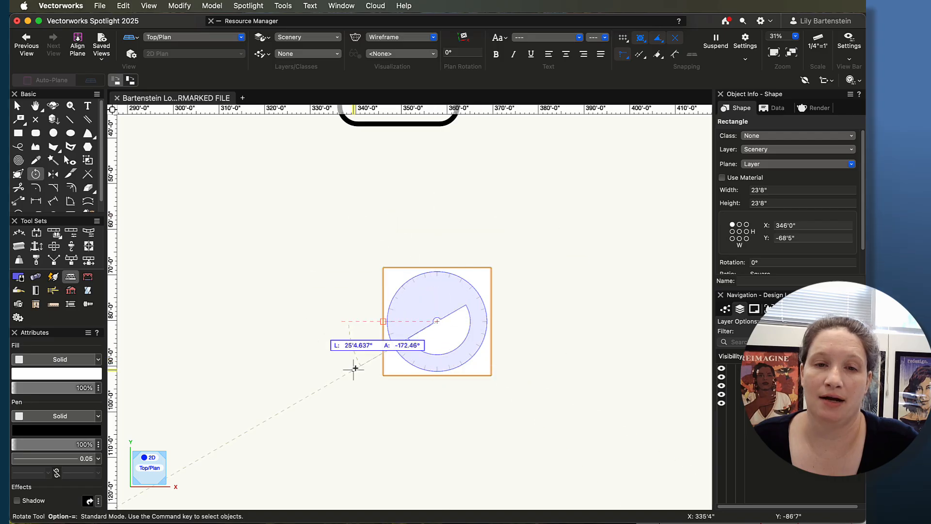
pyautogui.click(383, 268)
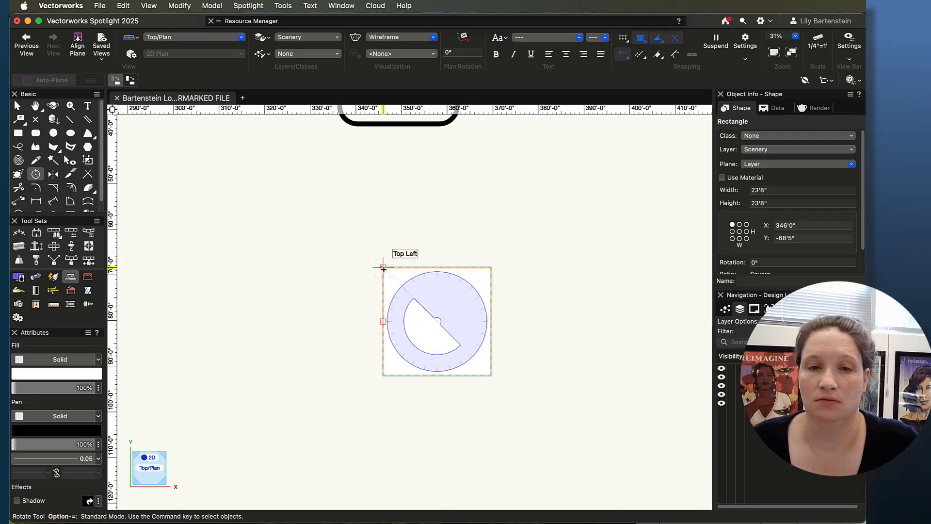
pyautogui.click(440, 221)
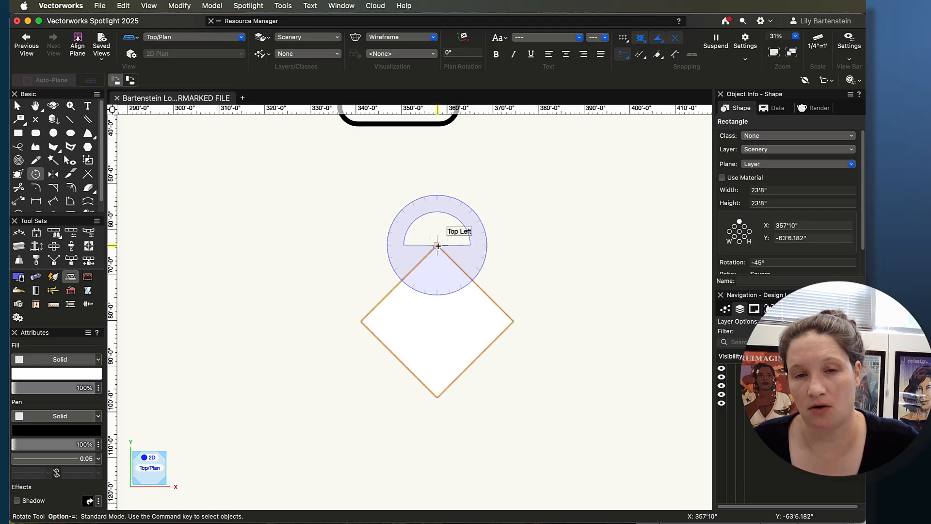
# Step: Try to rotate the diamond about its top corner instead of its center
pyautogui.click(438, 245)
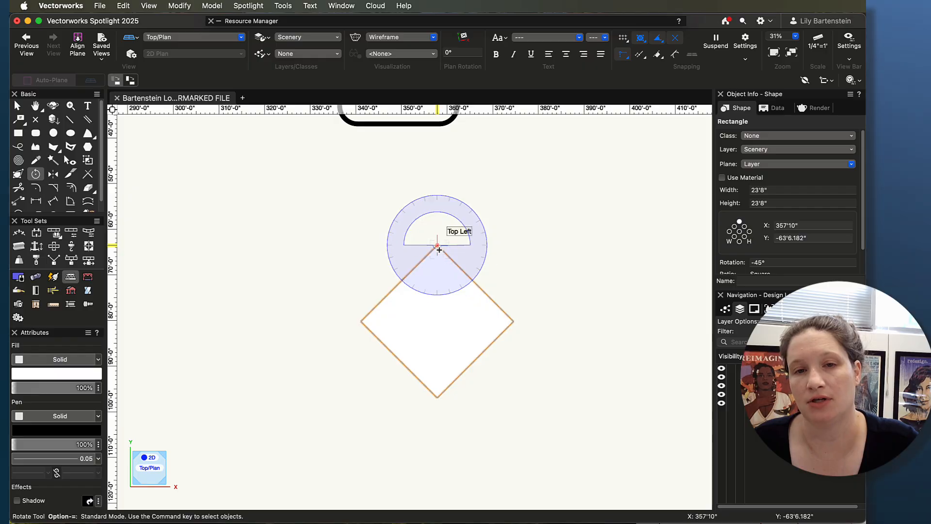
pyautogui.click(514, 321)
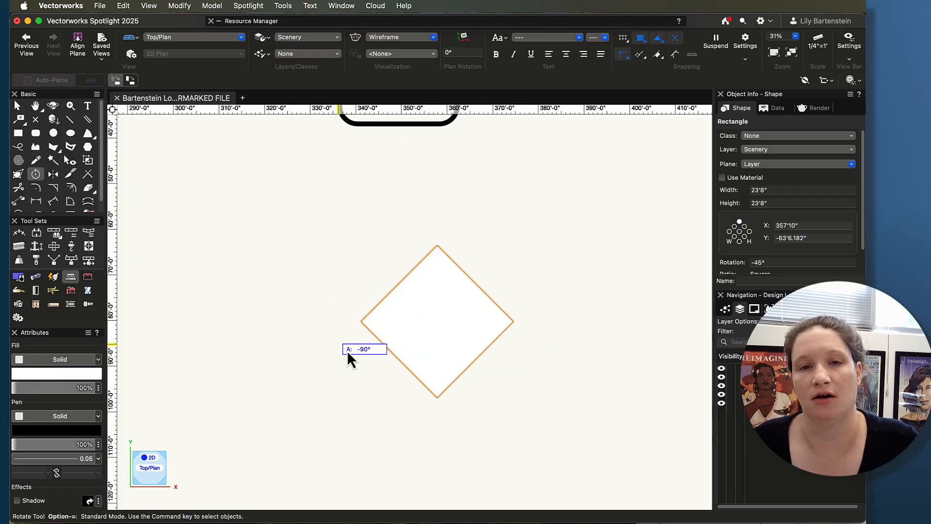
pyautogui.click(547, 354)
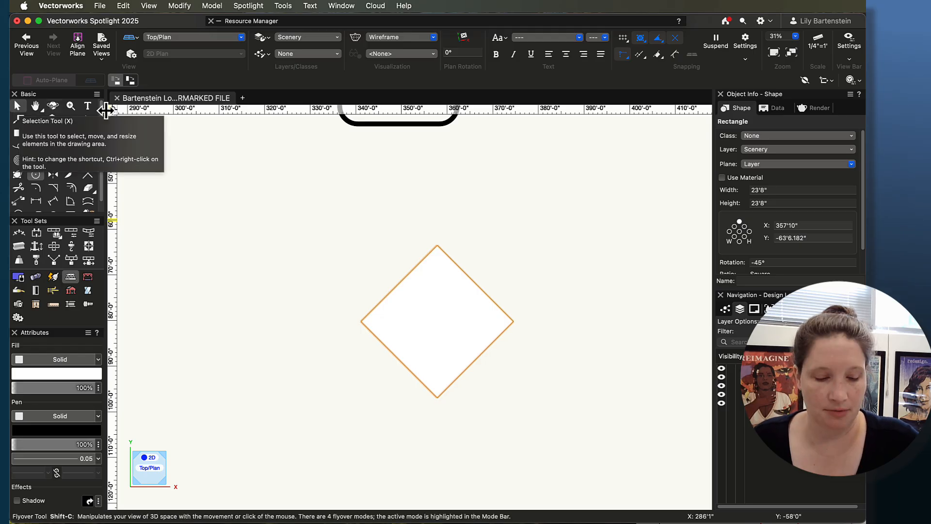
pyautogui.click(17, 107)
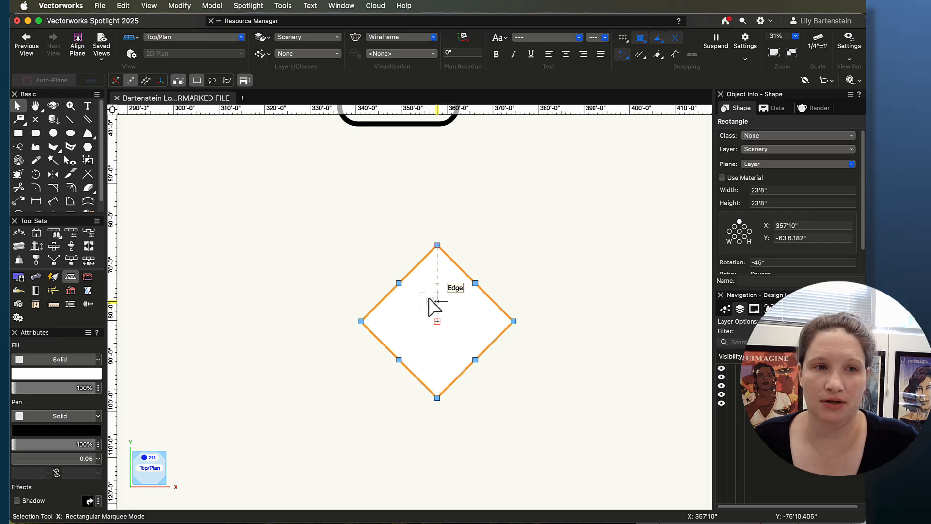
pyautogui.hotkey('shift', 'r')
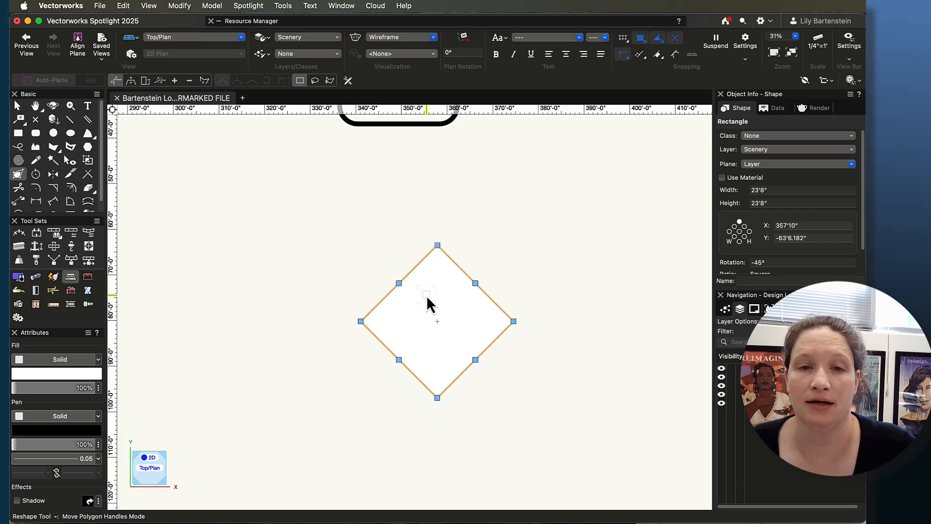
pyautogui.press('x')
pyautogui.click(359, 283)
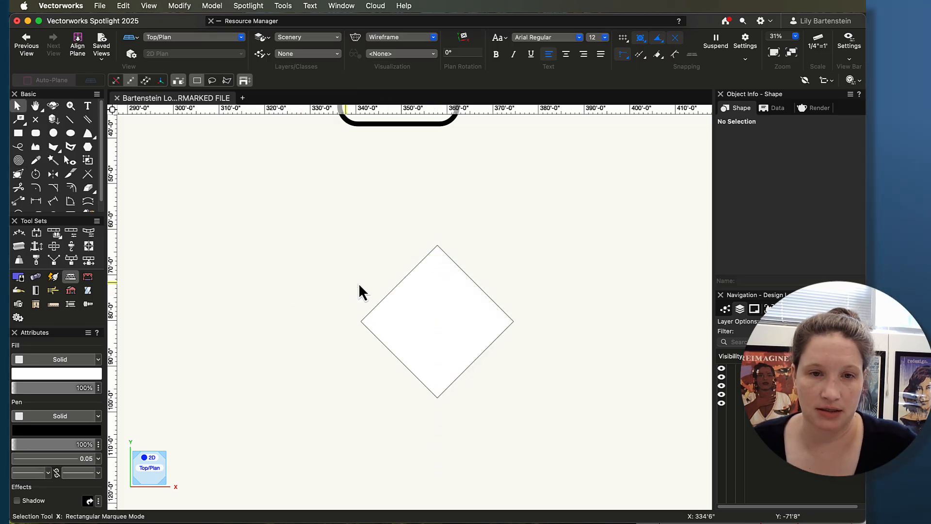
pyautogui.click(447, 322)
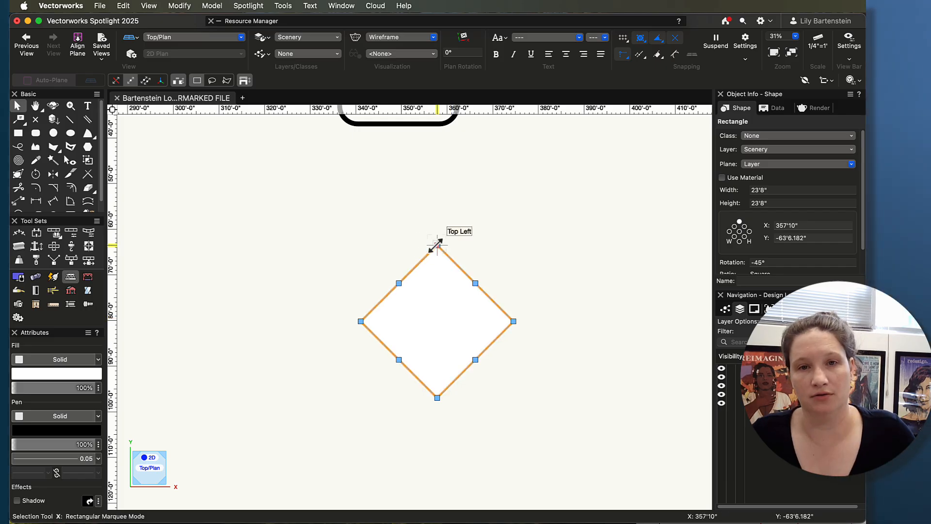
pyautogui.moveTo(437, 245)
pyautogui.mouseDown()
pyautogui.moveTo(491, 199)
pyautogui.moveTo(356, 217)
pyautogui.moveTo(499, 206)
pyautogui.moveTo(438, 227)
pyautogui.moveTo(438, 243)
pyautogui.mouseUp()
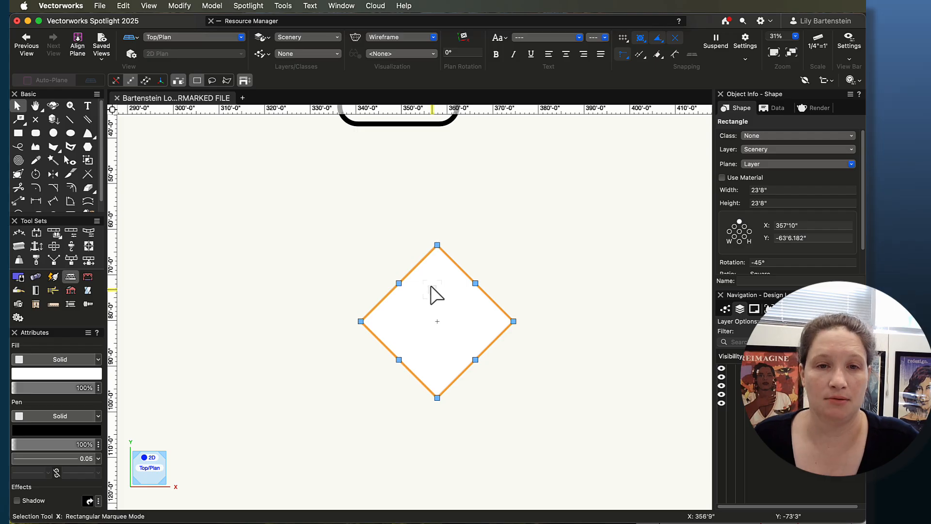
# Step: Reshape the diamond by moving its top vertex 9' straight up
pyautogui.hotkey('shift', 'r')
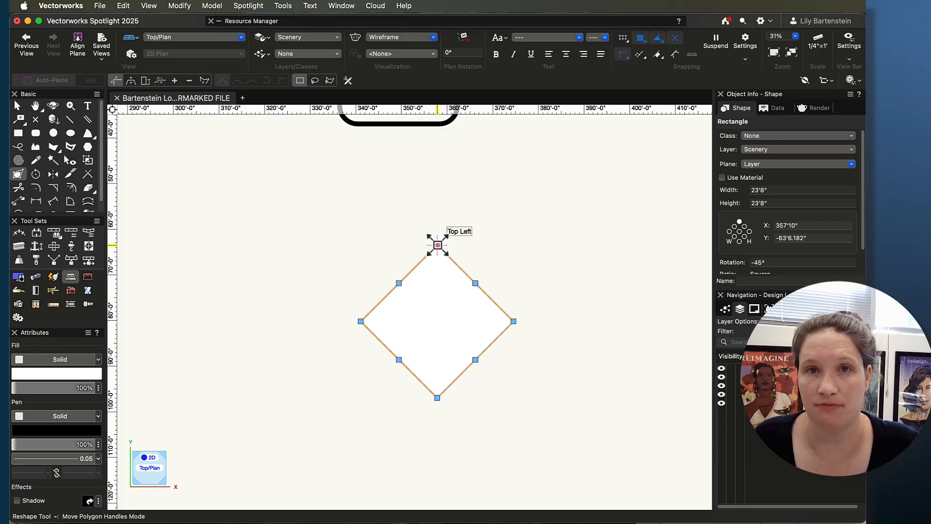
pyautogui.moveTo(438, 246); pyautogui.dragTo(438, 204)
pyautogui.moveTo(438, 204)
pyautogui.mouseDown()
pyautogui.moveTo(339, 206)
pyautogui.moveTo(495, 214)
pyautogui.moveTo(510, 225)
pyautogui.moveTo(432, 209)
pyautogui.moveTo(342, 242)
pyautogui.moveTo(515, 243)
pyautogui.moveTo(316, 213)
pyautogui.moveTo(518, 264)
pyautogui.moveTo(329, 360)
pyautogui.moveTo(337, 326)
pyautogui.moveTo(516, 322)
pyautogui.moveTo(320, 326)
pyautogui.moveTo(373, 270)
pyautogui.moveTo(470, 209)
pyautogui.moveTo(461, 201)
pyautogui.moveTo(428, 252)
pyautogui.moveTo(436, 204)
pyautogui.mouseUp()
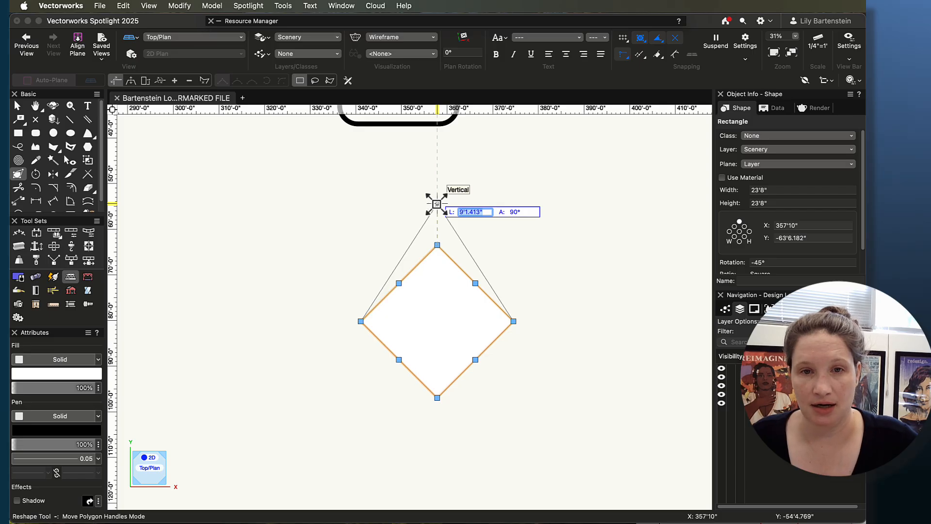
pyautogui.write('9')
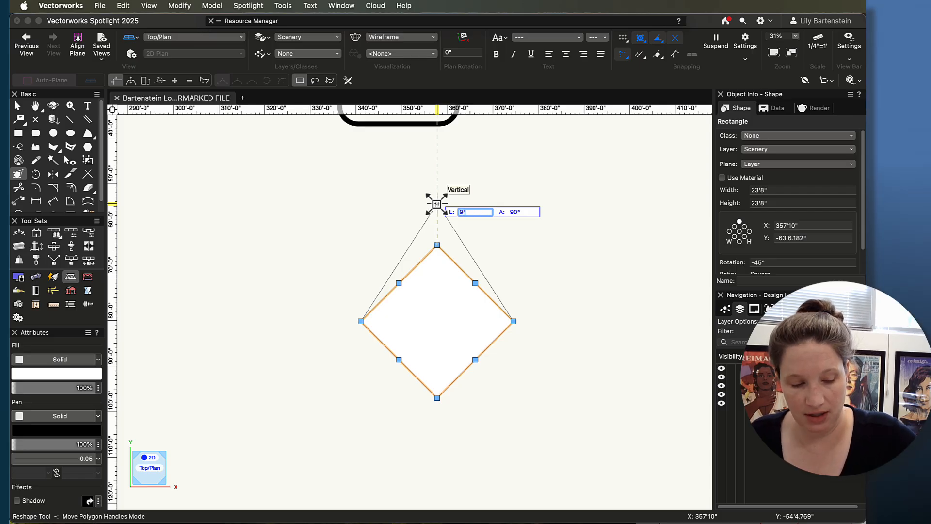
pyautogui.press('Tab')
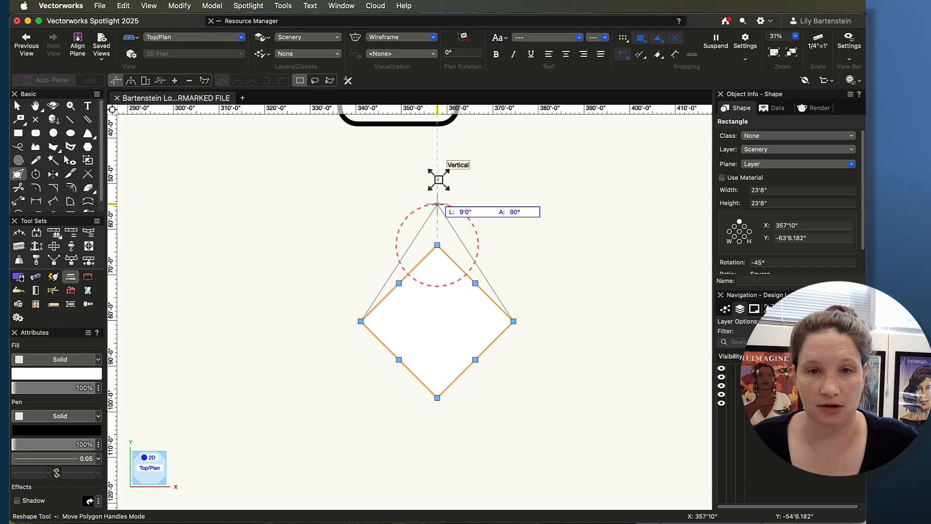
pyautogui.moveTo(438, 180); pyautogui.dragTo(437, 203)
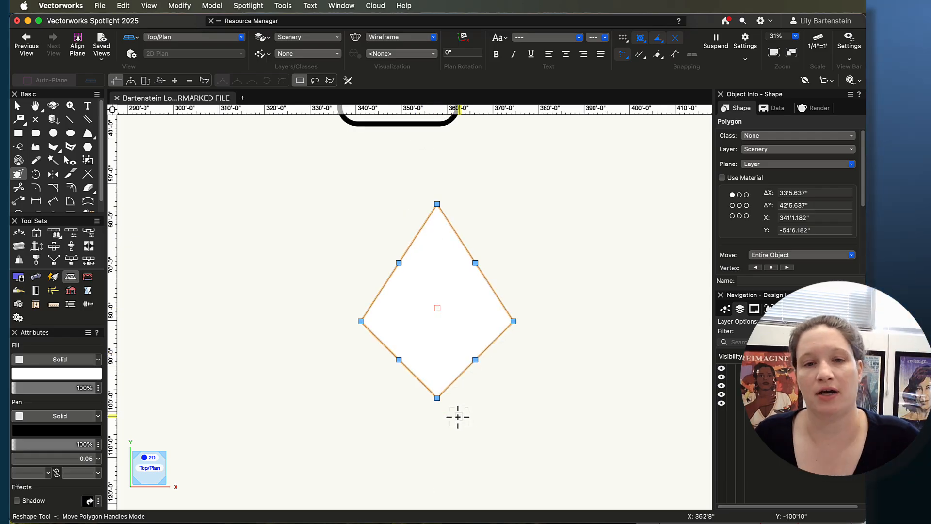
# Step: Reshape the diamond by moving its bottom vertex 9' straight down
pyautogui.moveTo(436, 398); pyautogui.dragTo(437, 425)
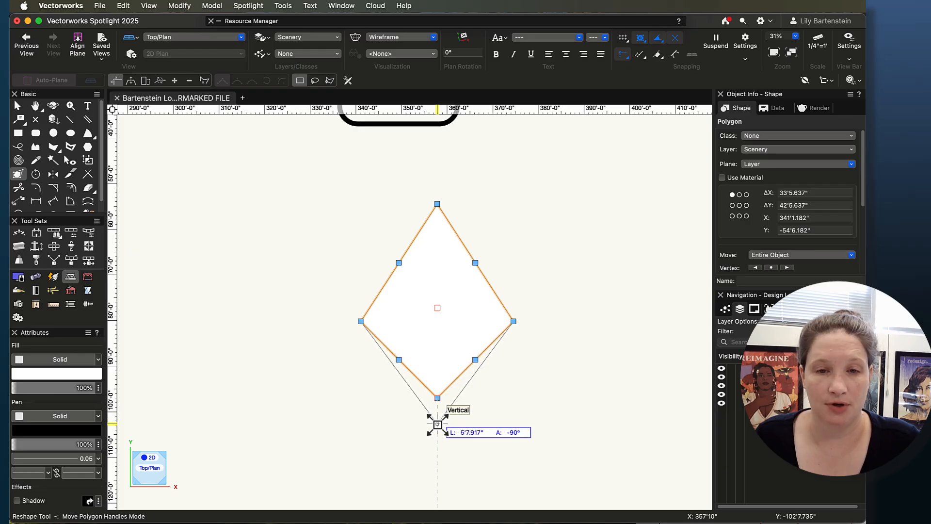
pyautogui.press('Tab')
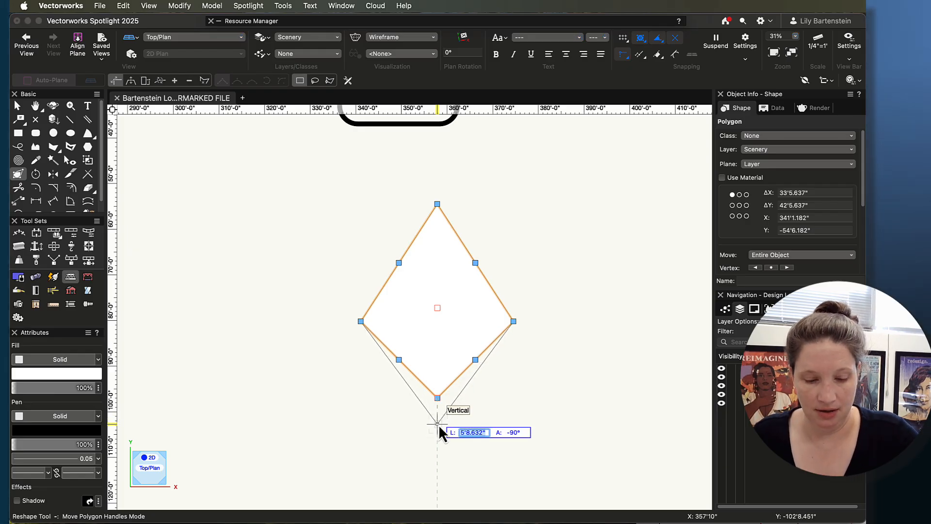
pyautogui.write("9'")
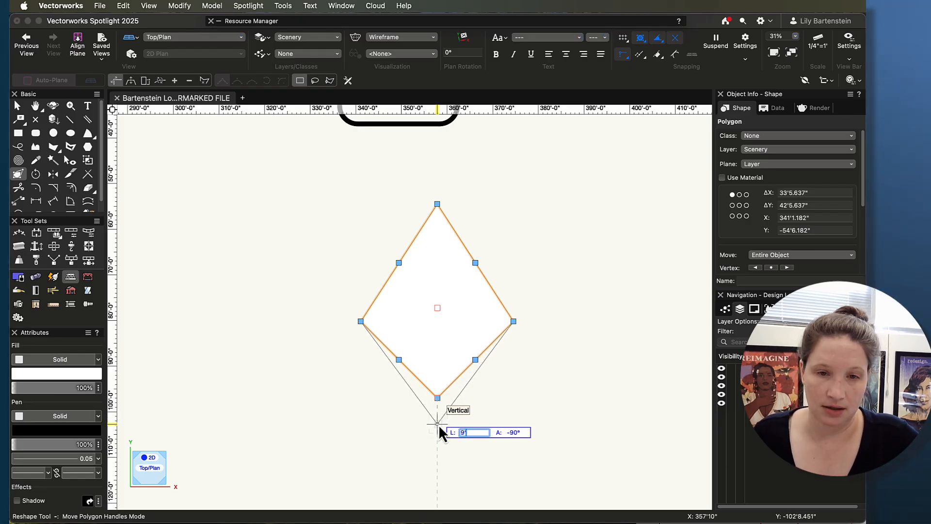
pyautogui.press('Tab')
pyautogui.moveTo(439, 432); pyautogui.dragTo(432, 451)
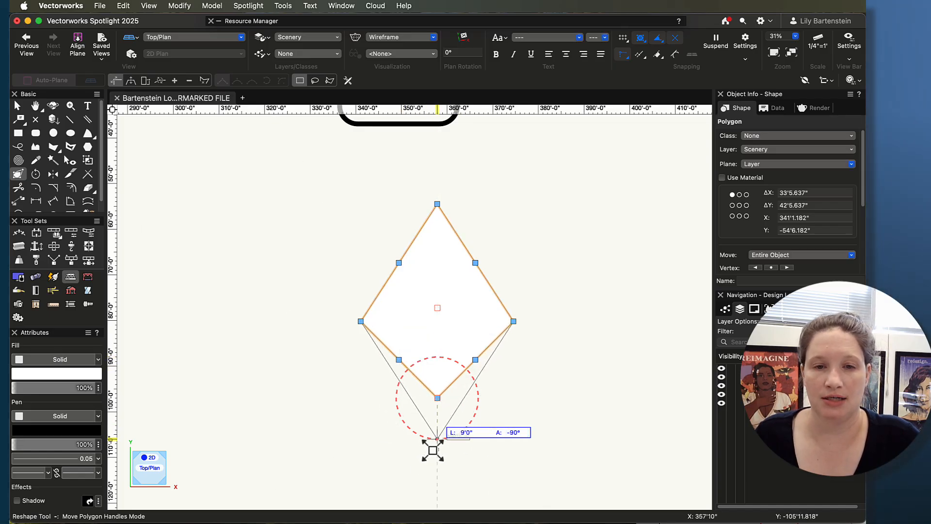
pyautogui.moveTo(433, 450); pyautogui.dragTo(436, 439)
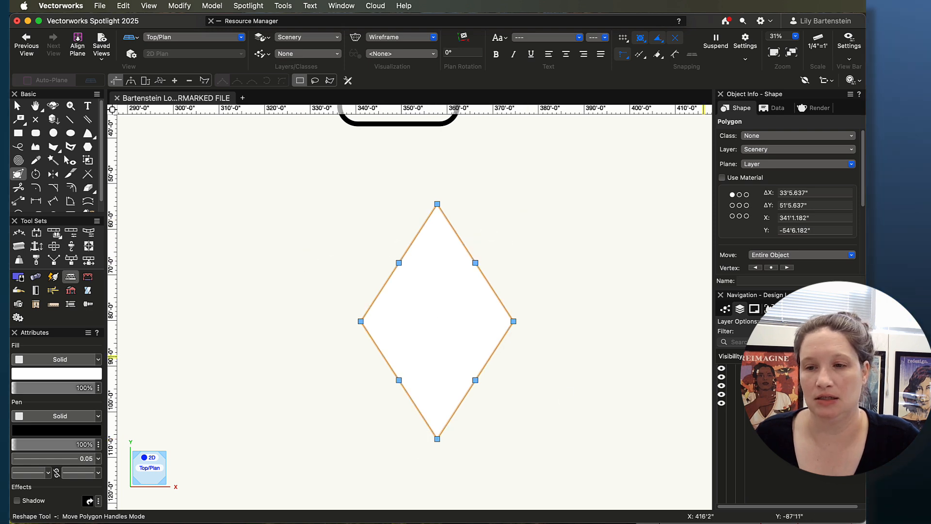
# Step: Draw a circle centered on the diamond with a radius of about 20'10"
pyautogui.moveTo(921, 402); pyautogui.dragTo(872, 336)
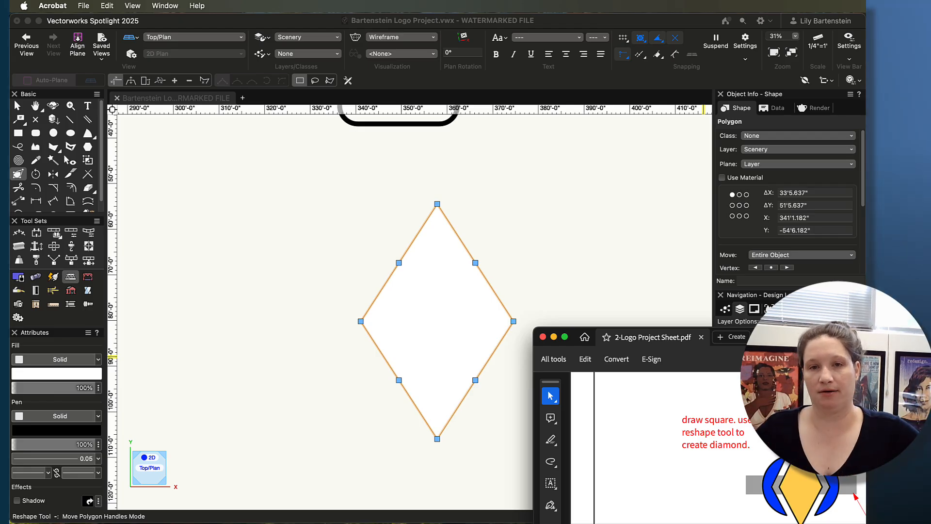
pyautogui.click(54, 136)
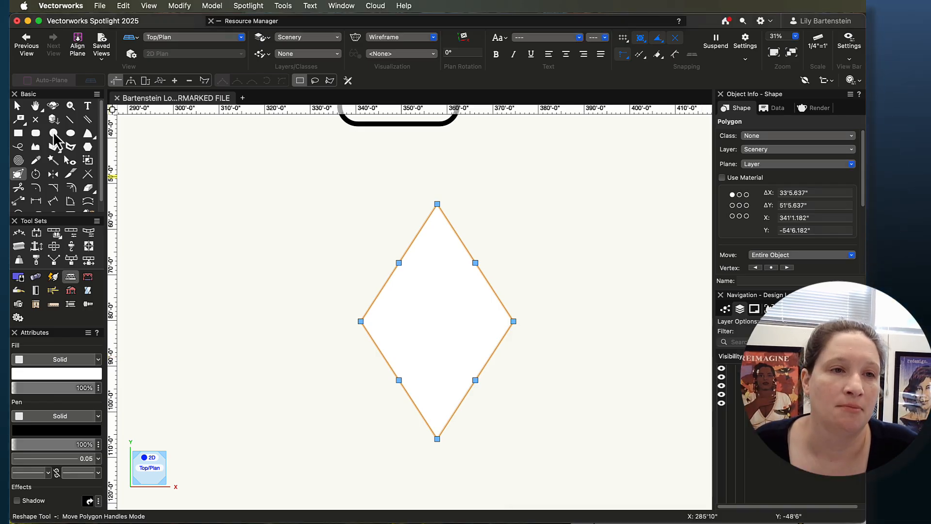
pyautogui.click(53, 133)
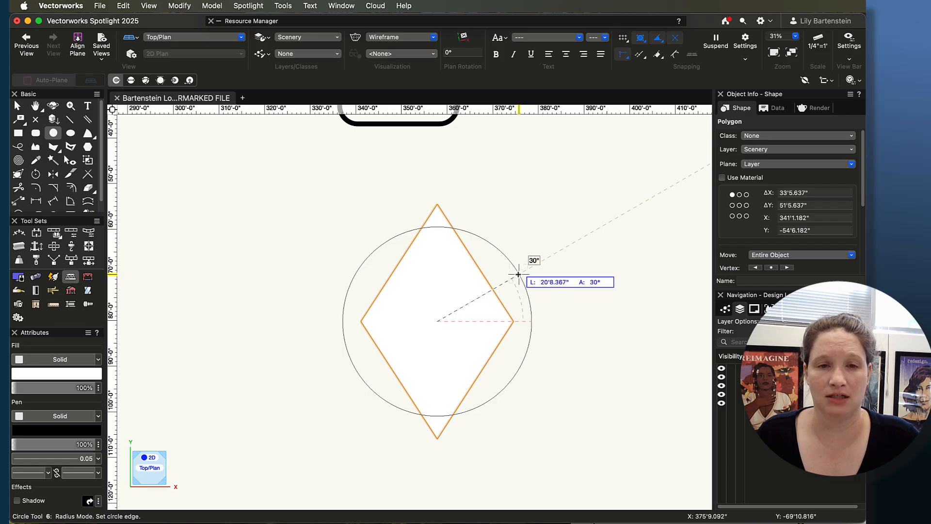
pyautogui.click(519, 272)
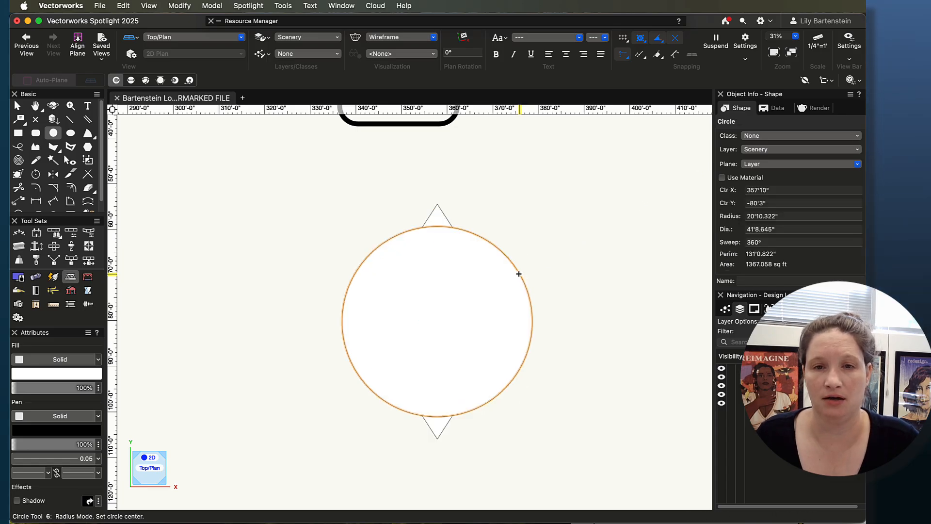
# Step: Switch to the project sheet PDF in Acrobat and read the Abstract Logo instructions for the circle
pyautogui.press('super+Tab')
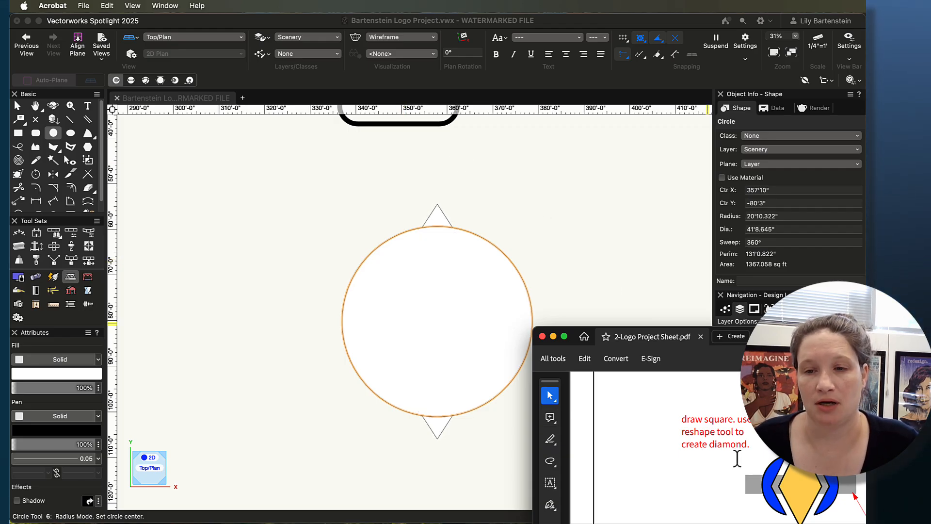
pyautogui.moveTo(795, 336); pyautogui.dragTo(637, 177)
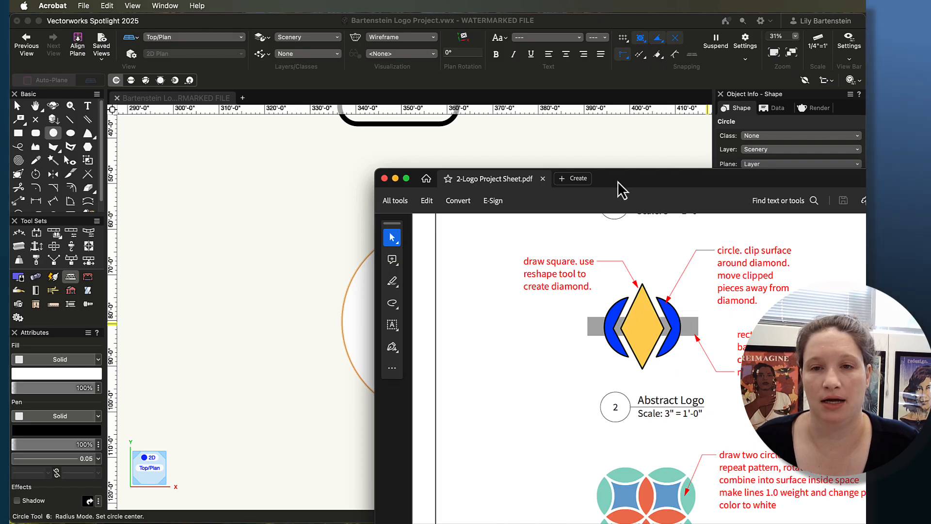
pyautogui.moveTo(618, 181); pyautogui.dragTo(842, 304)
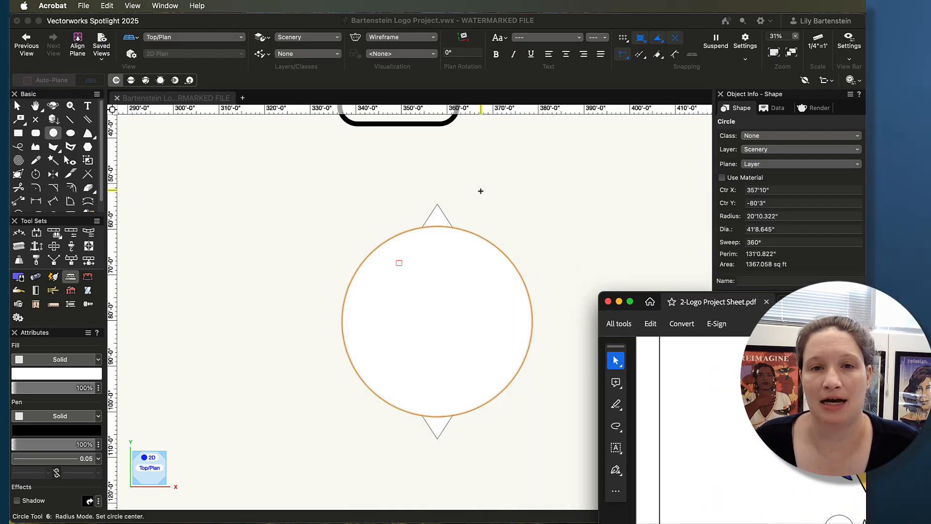
# Step: Return to Vectorworks and send the diamond to the front, above the circle
pyautogui.click(434, 212)
pyautogui.press('x')
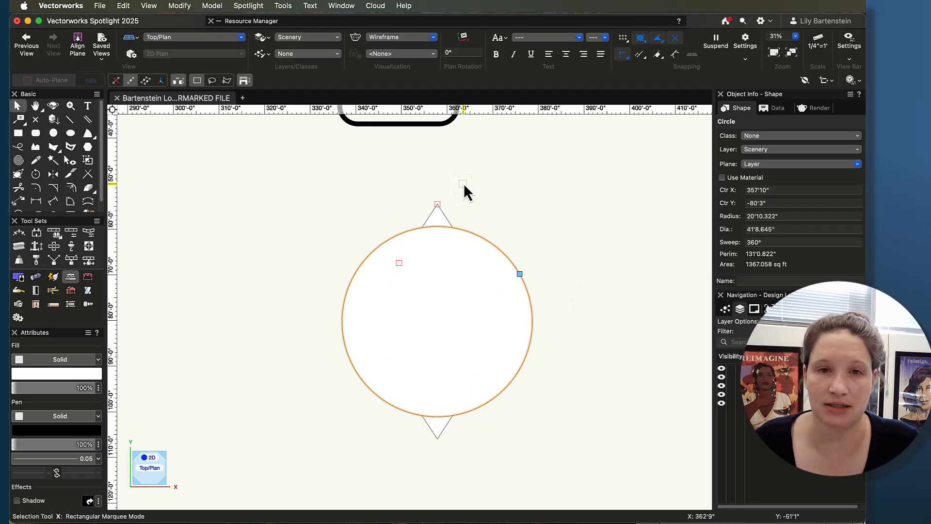
pyautogui.click(434, 207)
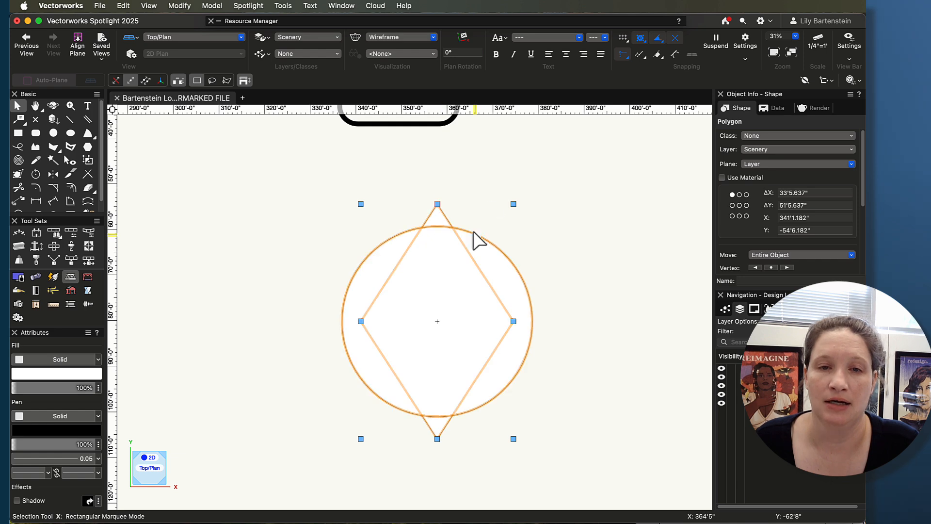
pyautogui.rightClick(442, 215)
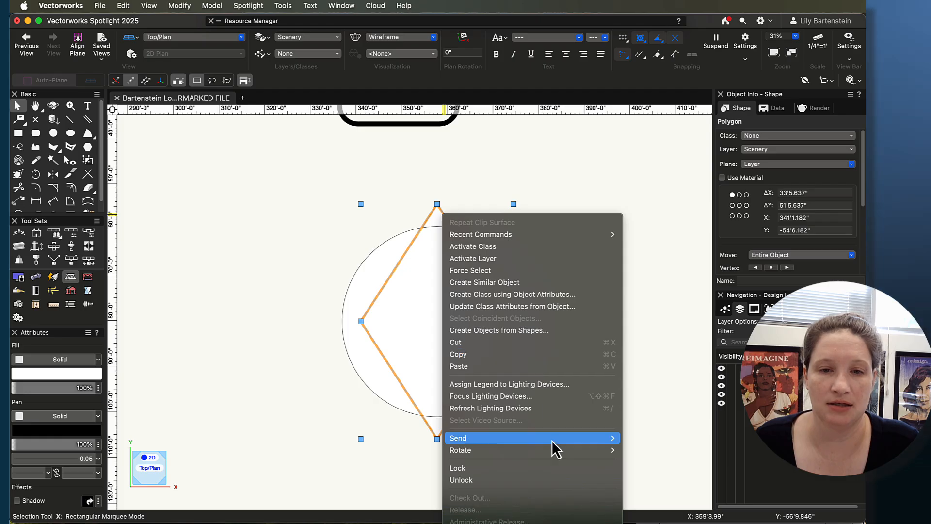
pyautogui.moveTo(553, 441)
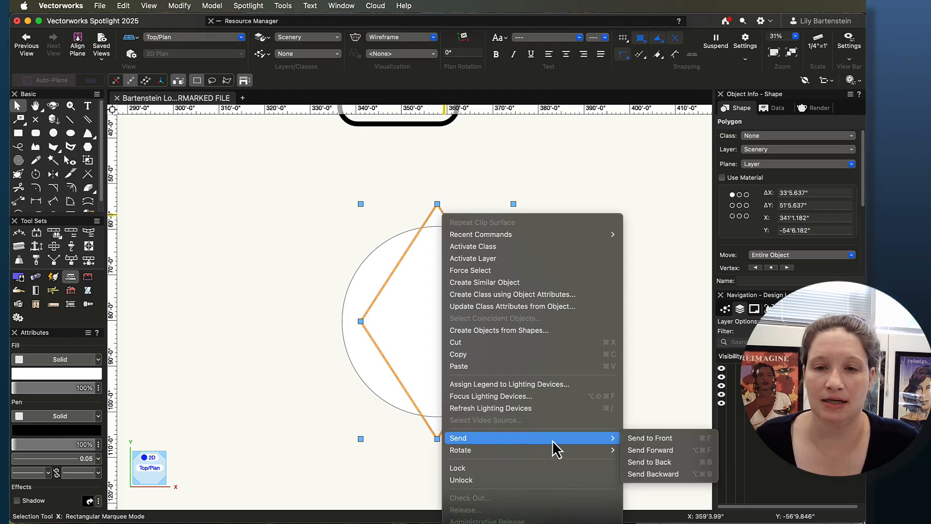
pyautogui.click(638, 437)
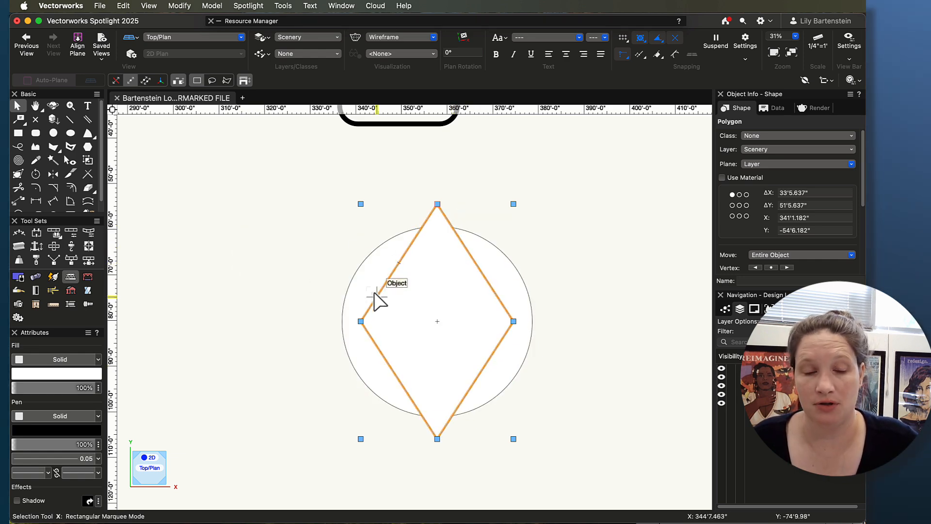
# Step: Try intersecting the surfaces of the circle and the diamond
pyautogui.keyDown('shift'); pyautogui.click(357, 269); pyautogui.keyUp('shift')
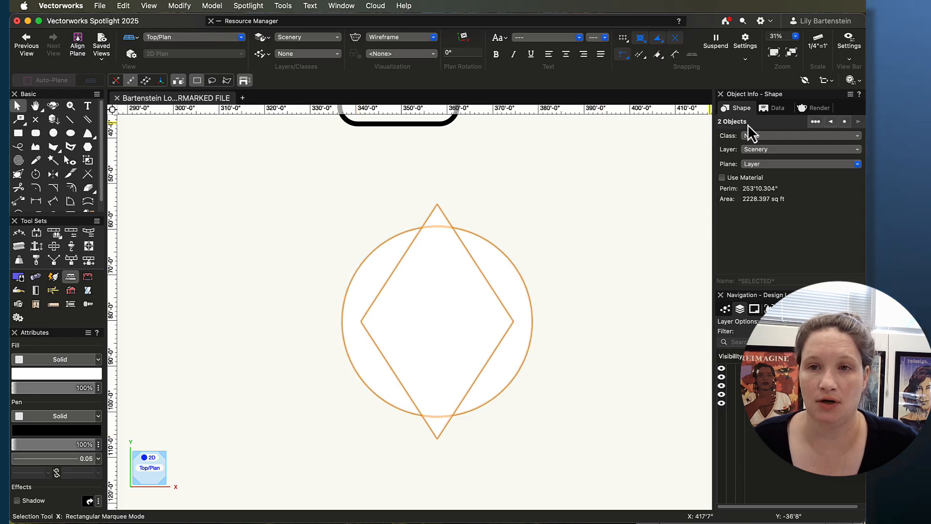
pyautogui.rightClick(479, 330)
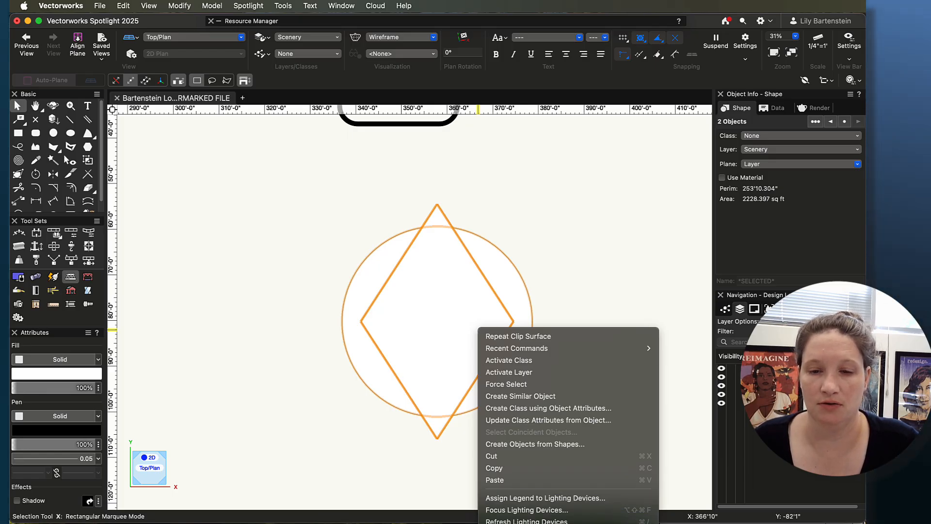
pyautogui.click(514, 523)
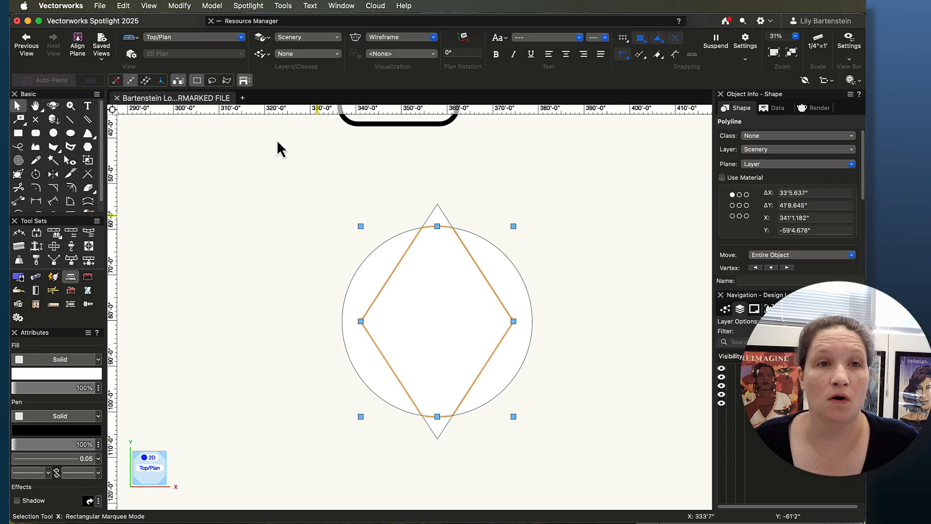
pyautogui.click(179, 5)
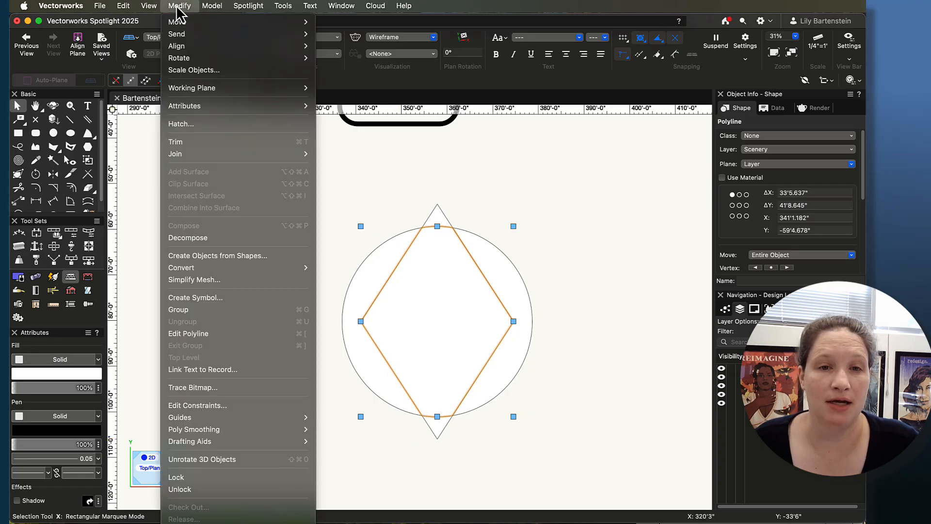
pyautogui.click(178, 5)
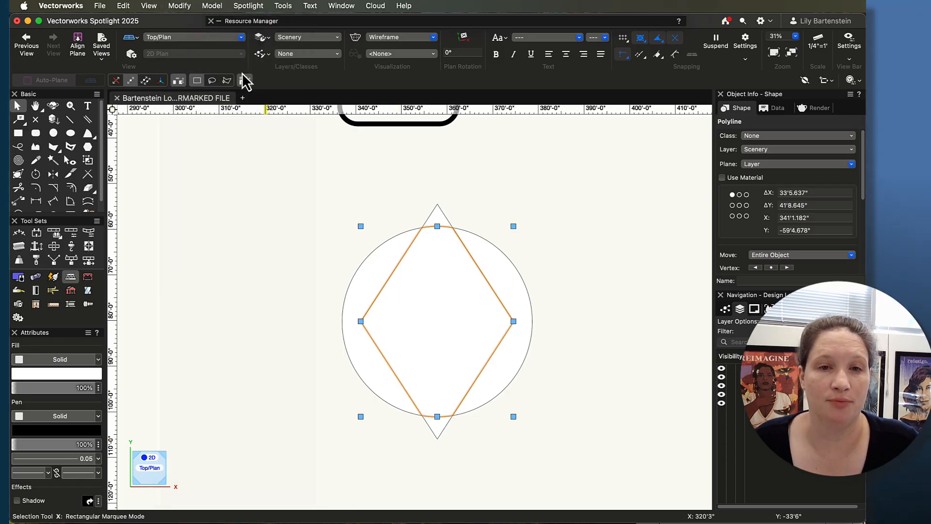
# Step: Inspect the circle and the overlap piece by moving the overlap piece clear of the original shapes
pyautogui.click(628, 257)
pyautogui.click(430, 316)
pyautogui.click(493, 247)
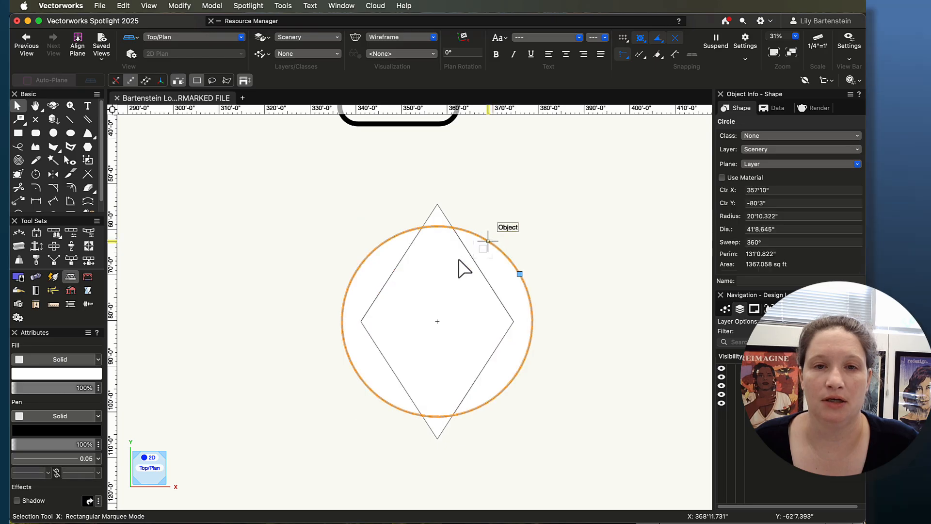
pyautogui.click(430, 358)
pyautogui.click(566, 228)
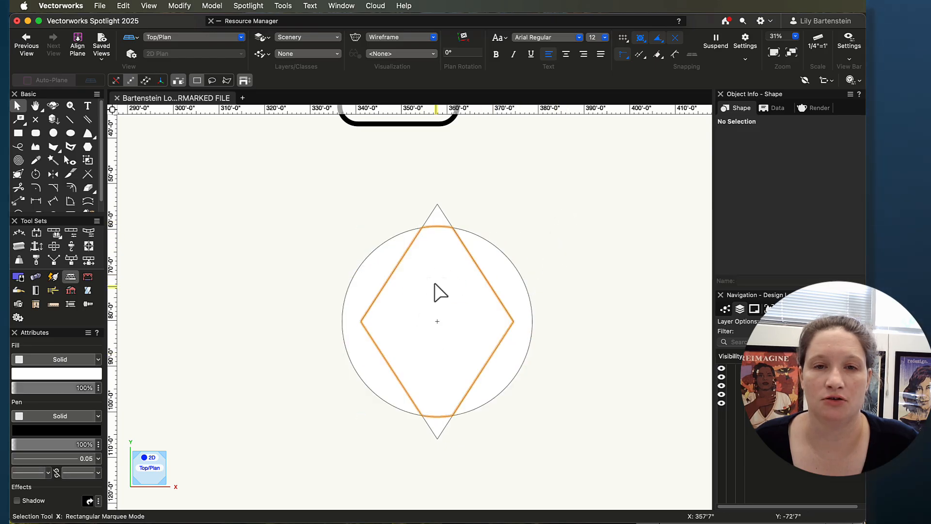
pyautogui.moveTo(435, 291); pyautogui.dragTo(519, 314)
pyautogui.moveTo(529, 351); pyautogui.dragTo(248, 335)
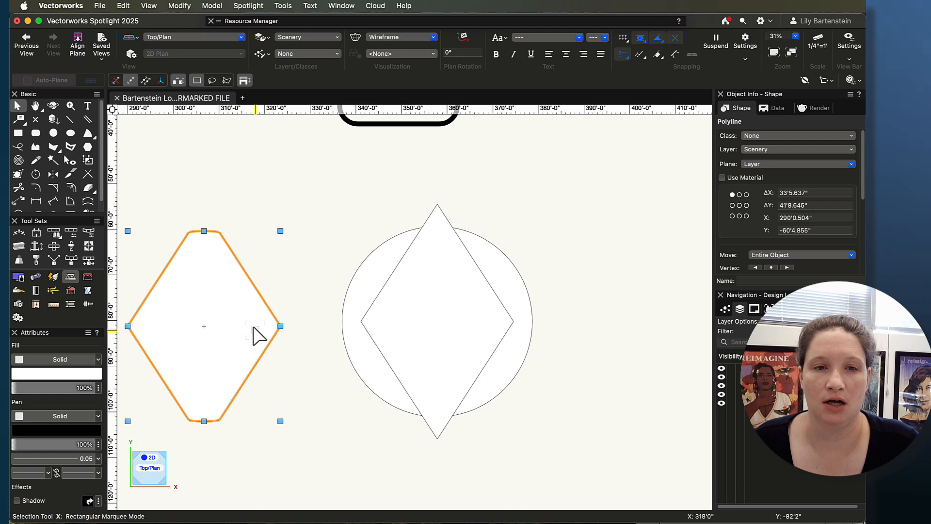
# Step: Undo the moves of the overlap piece and the surface intersection, leaving only the circle and diamond
pyautogui.press('super+z')
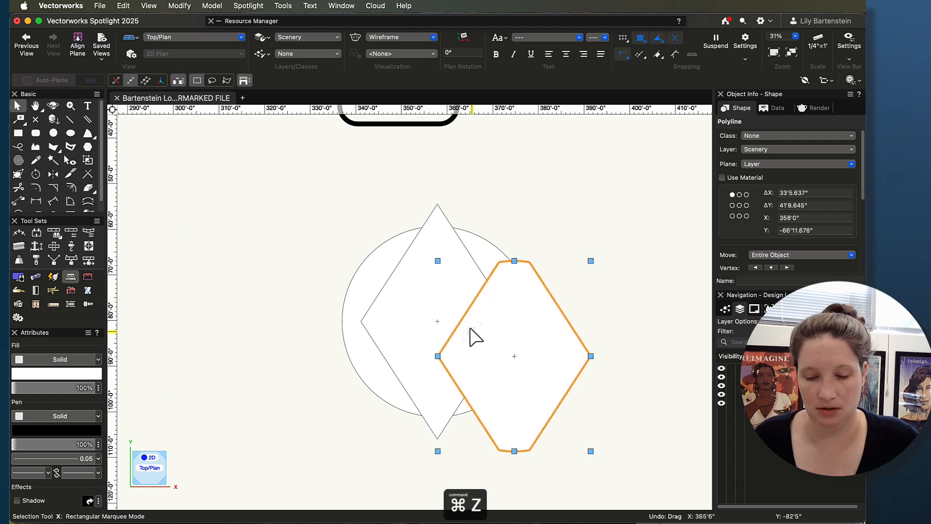
pyautogui.press('super+z')
pyautogui.click(388, 253)
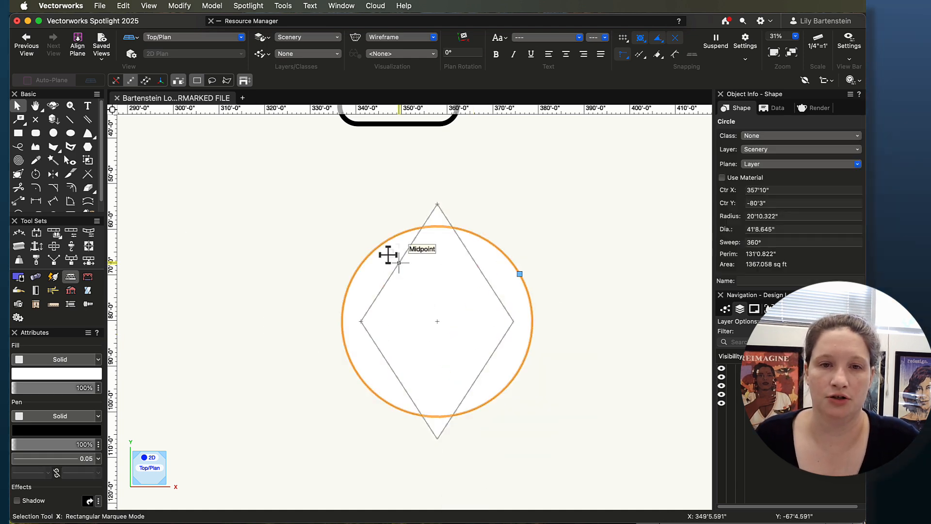
pyautogui.click(526, 252)
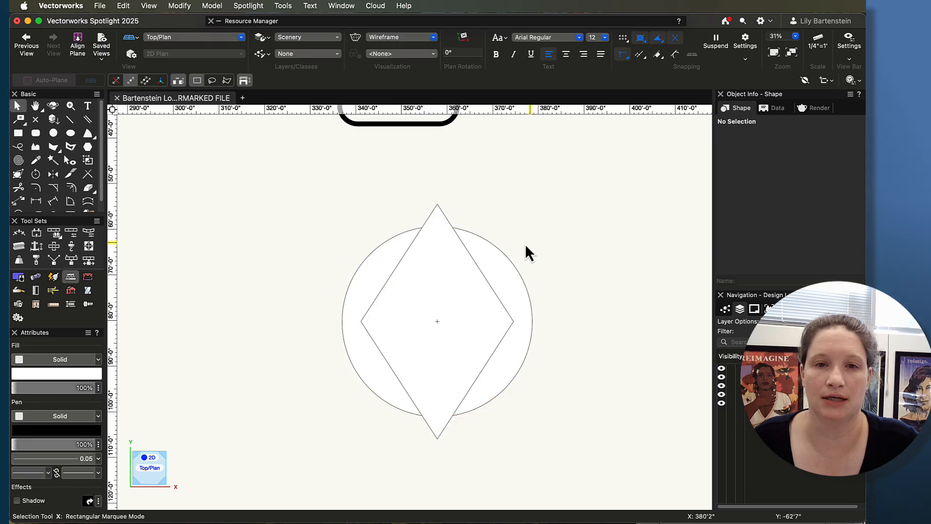
# Step: Clip the circle's surface with the diamond so that a separate piece is left on each side
pyautogui.click(499, 249)
pyautogui.keyDown('shift'); pyautogui.click(483, 276); pyautogui.keyUp('shift')
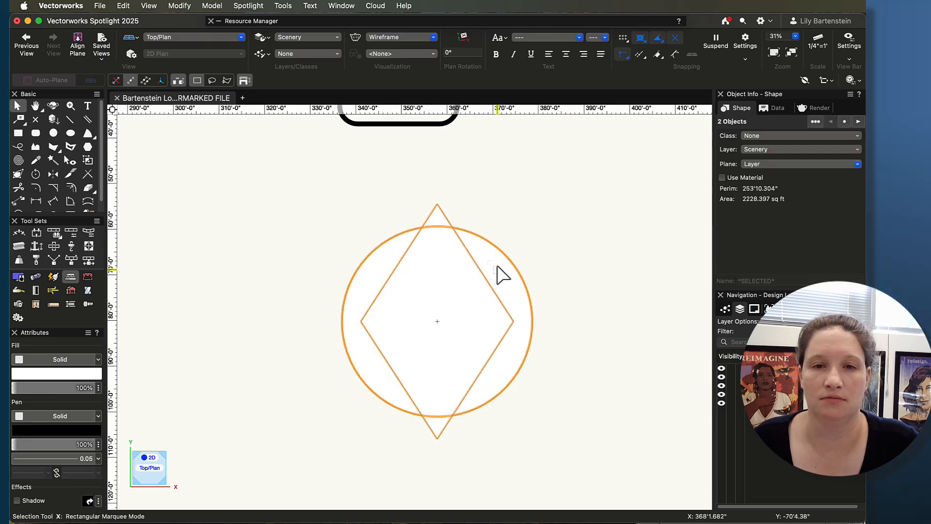
pyautogui.rightClick(501, 273)
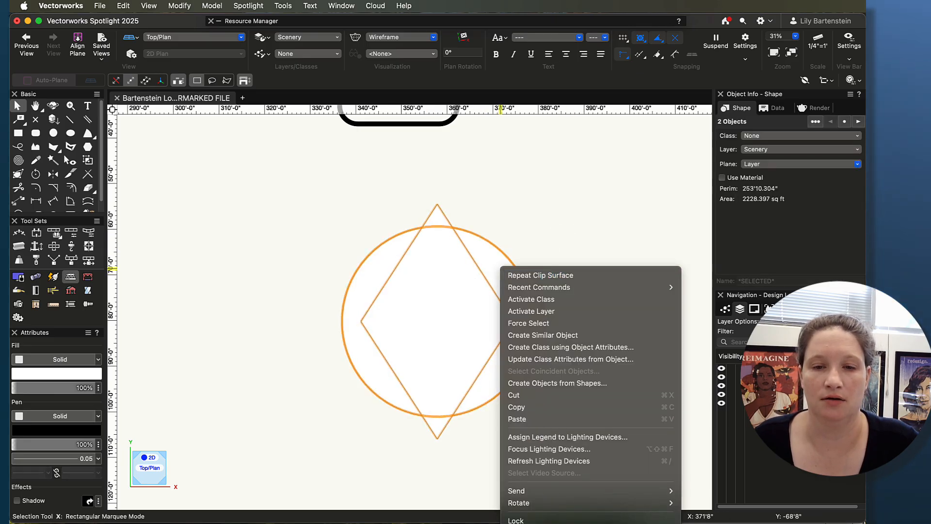
pyautogui.click(526, 523)
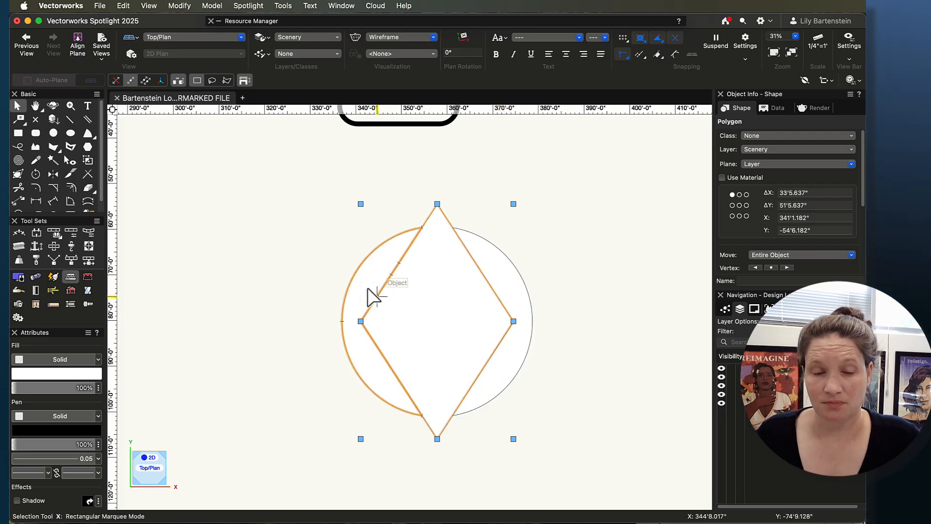
# Step: Move the right clipped circle piece away from the diamond with an X offset of 5'
pyautogui.click(497, 256)
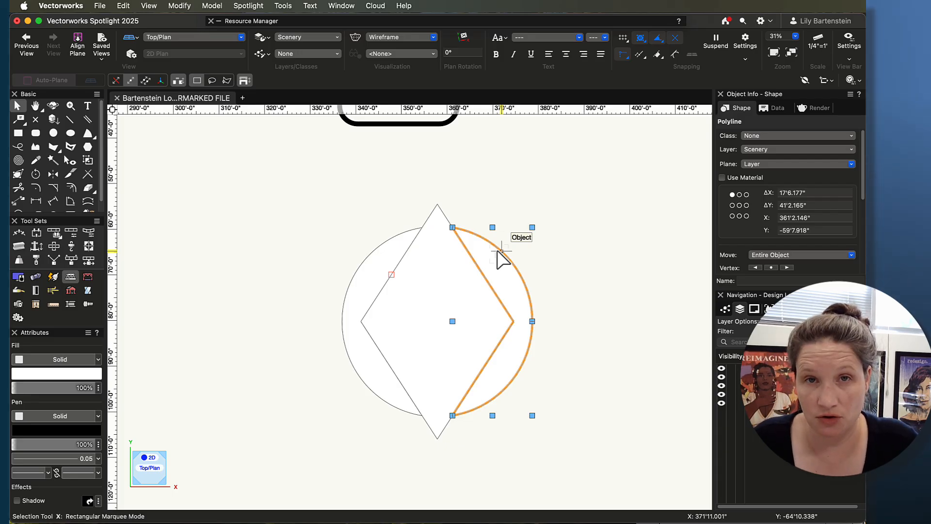
pyautogui.press('super+m')
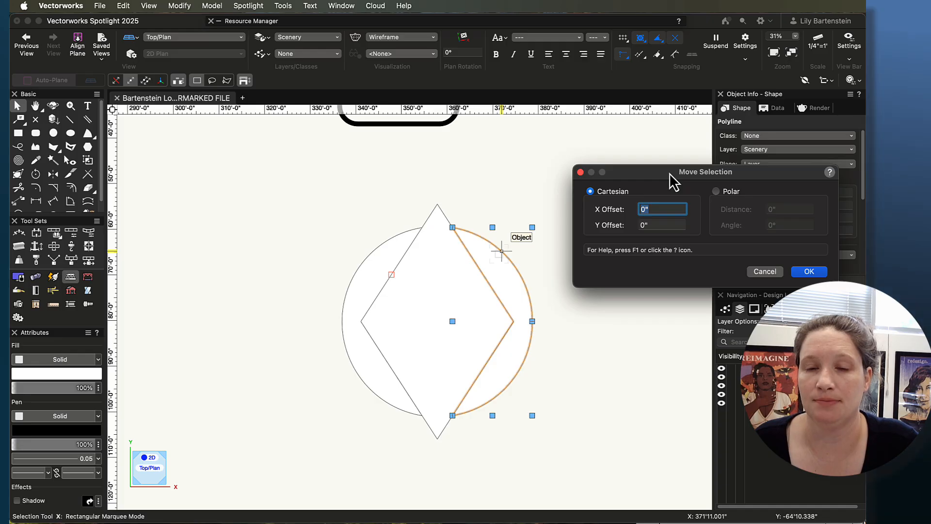
pyautogui.moveTo(671, 179); pyautogui.dragTo(603, 148)
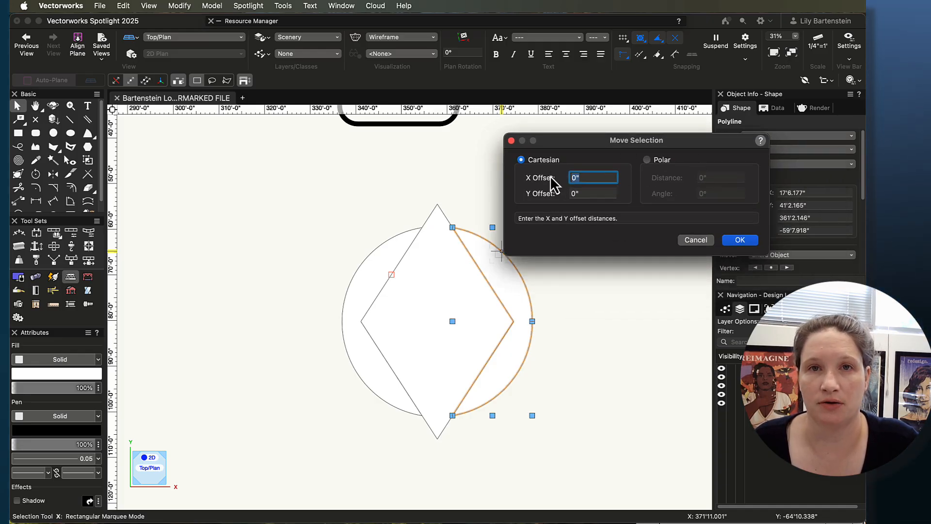
pyautogui.click(595, 193)
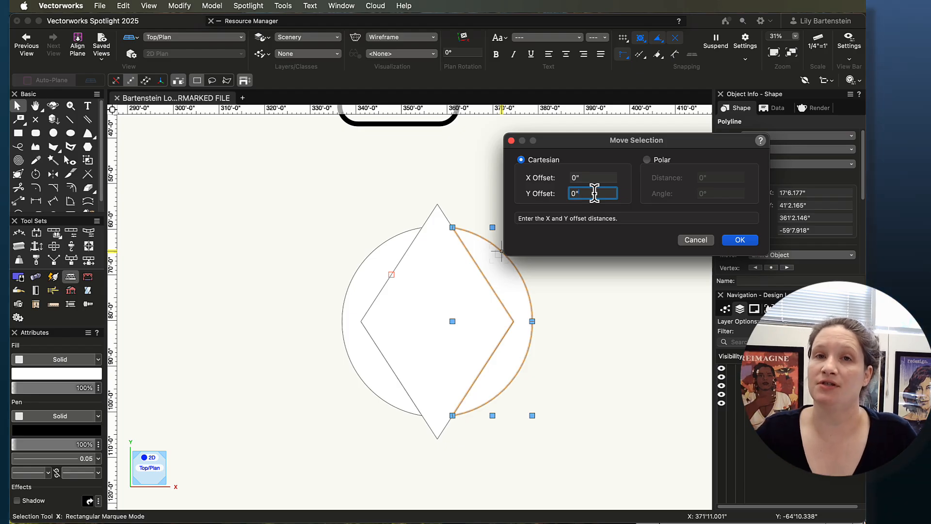
pyautogui.moveTo(597, 176); pyautogui.dragTo(536, 163)
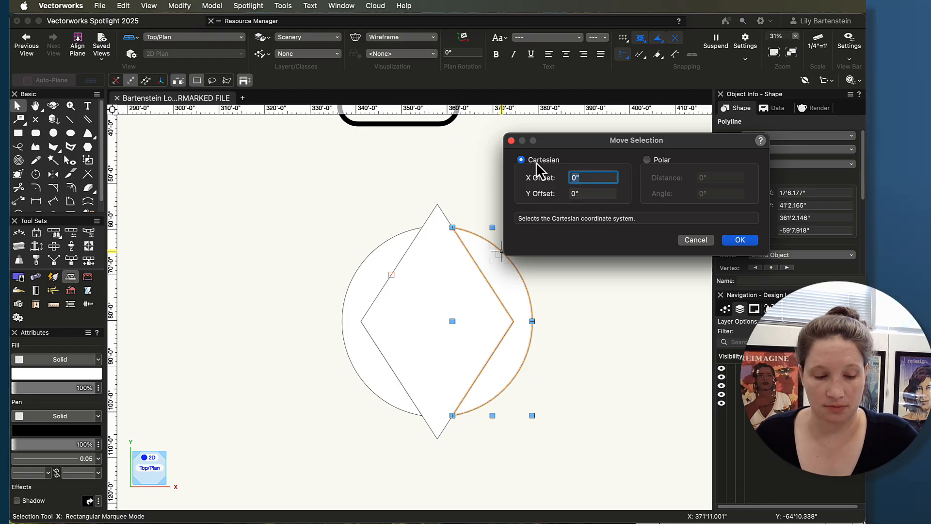
pyautogui.write("5'")
pyautogui.press('Return')
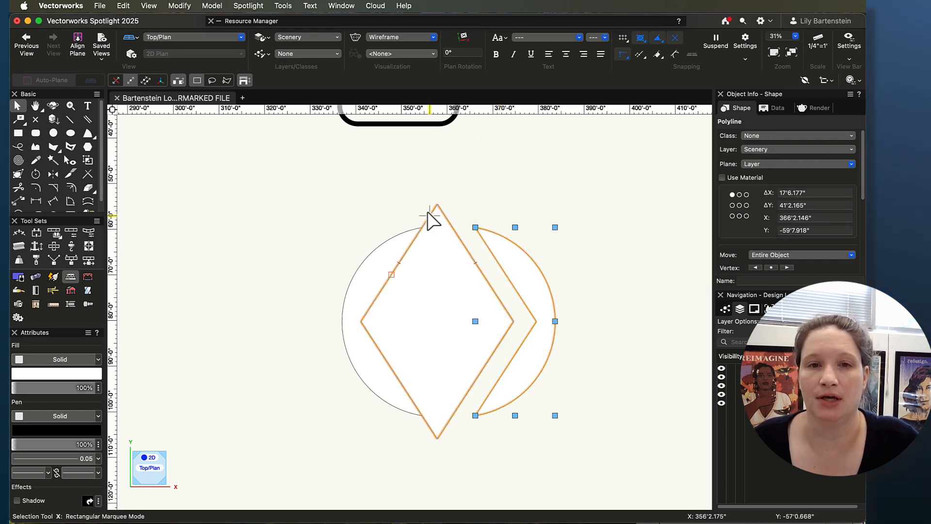
# Step: Move the left clipped circle piece with an X offset of 5'
pyautogui.click(363, 266)
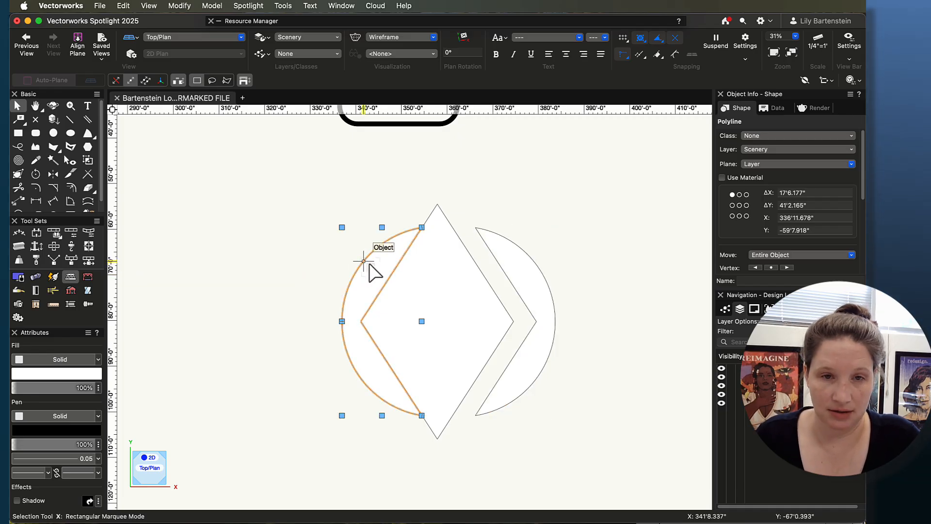
pyautogui.press('super+m')
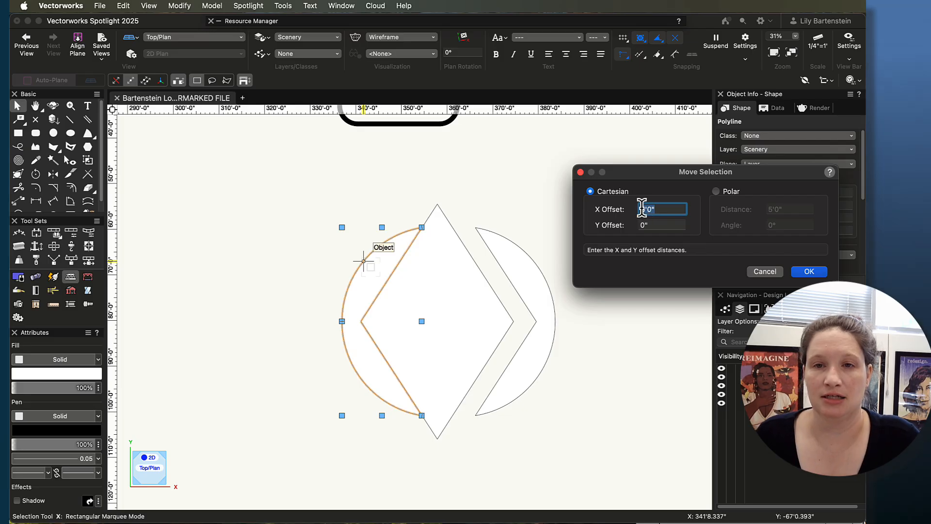
pyautogui.click(814, 276)
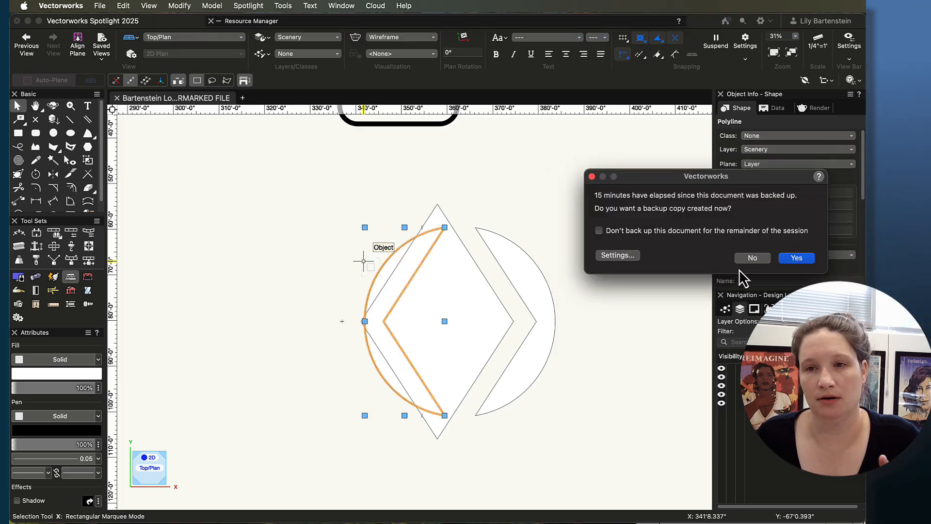
# Step: Create the backup copy, and move the left clipped circle piece away from the diamond with an X offset of -5' applied twice
pyautogui.click(798, 258)
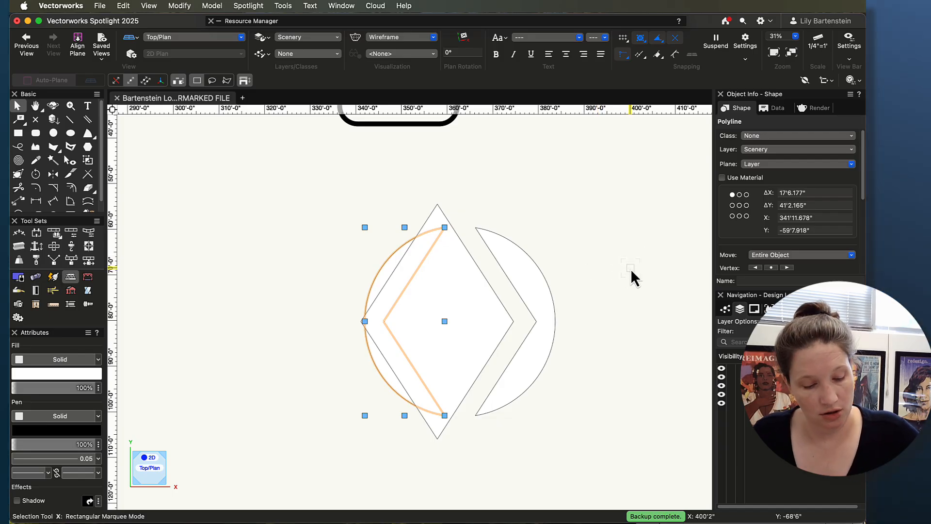
pyautogui.press('super+m')
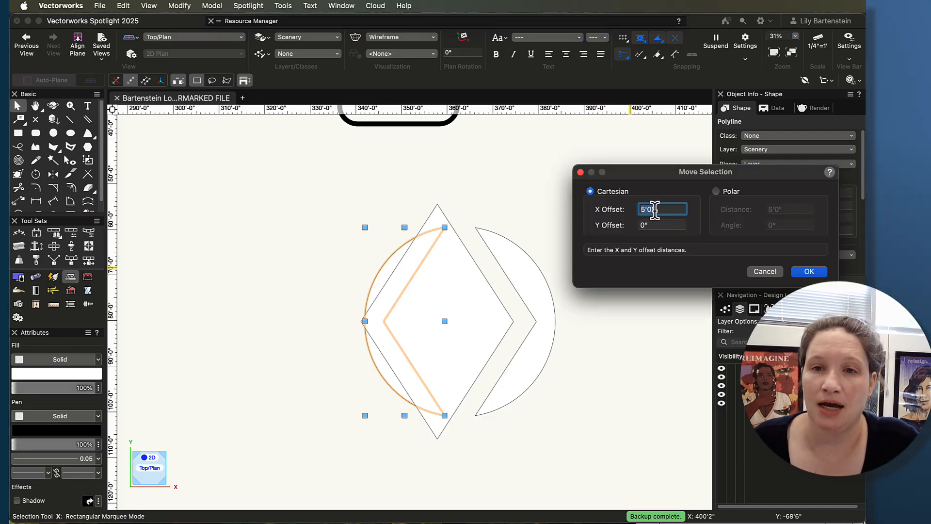
pyautogui.click(642, 209)
pyautogui.write('-')
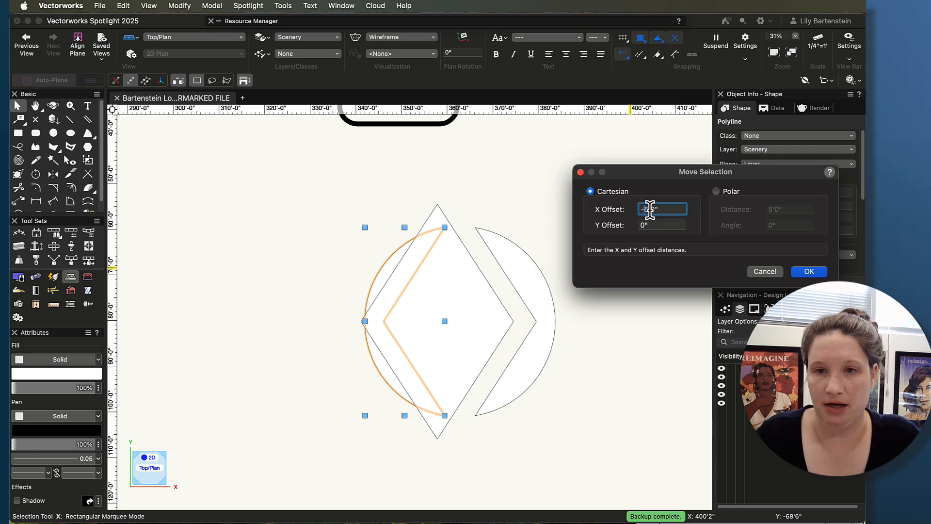
pyautogui.press('Return')
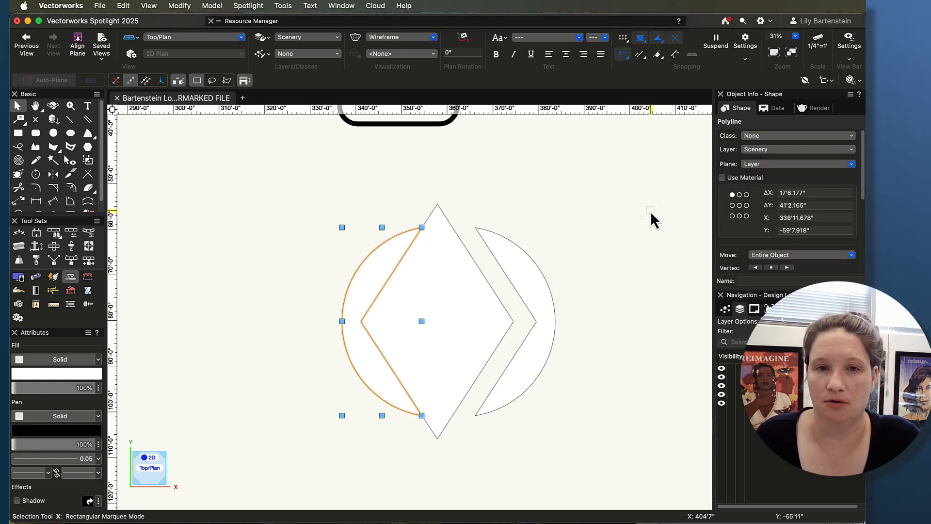
pyautogui.press('super+m')
pyautogui.press('Return')
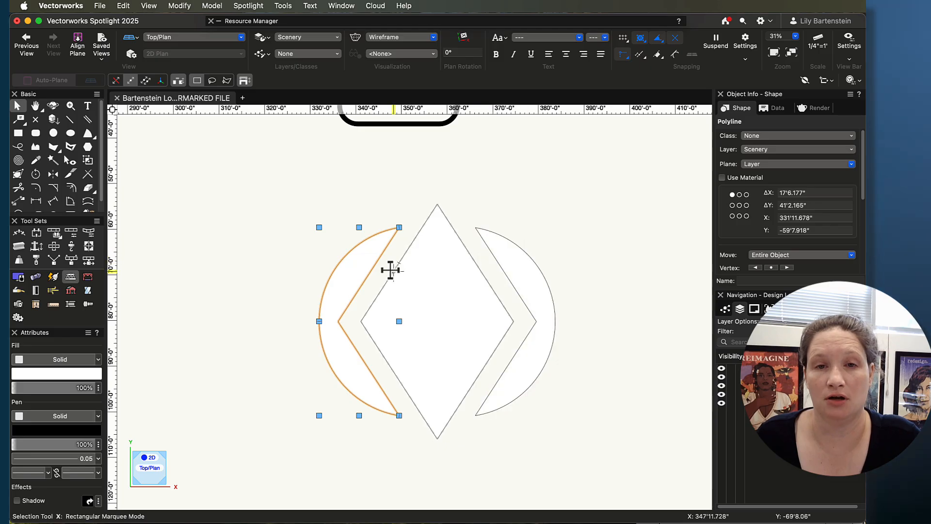
# Step: Check the Abstract Logo on the project sheet and draw a rectangle about 76'5" by 16'7" across the diamond and circle pieces
pyautogui.moveTo(863, 388); pyautogui.dragTo(582, 180)
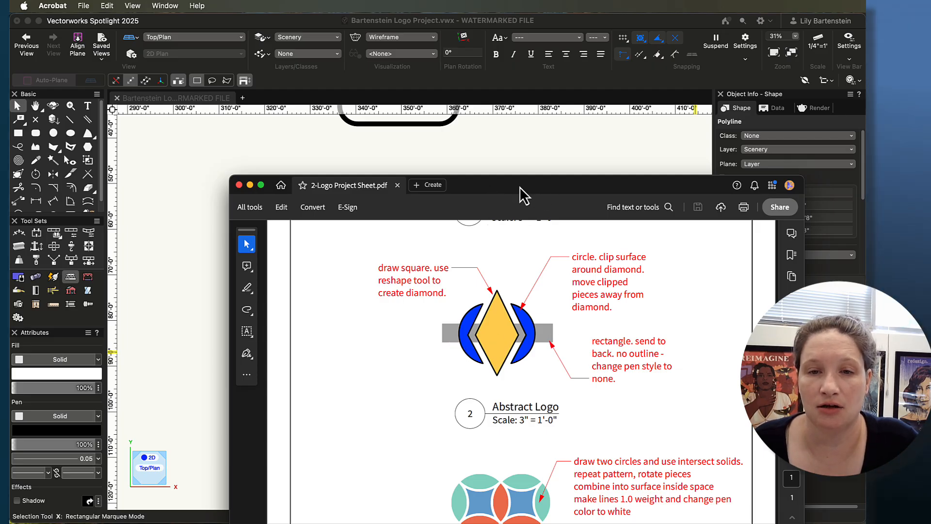
pyautogui.moveTo(519, 186); pyautogui.dragTo(905, 215)
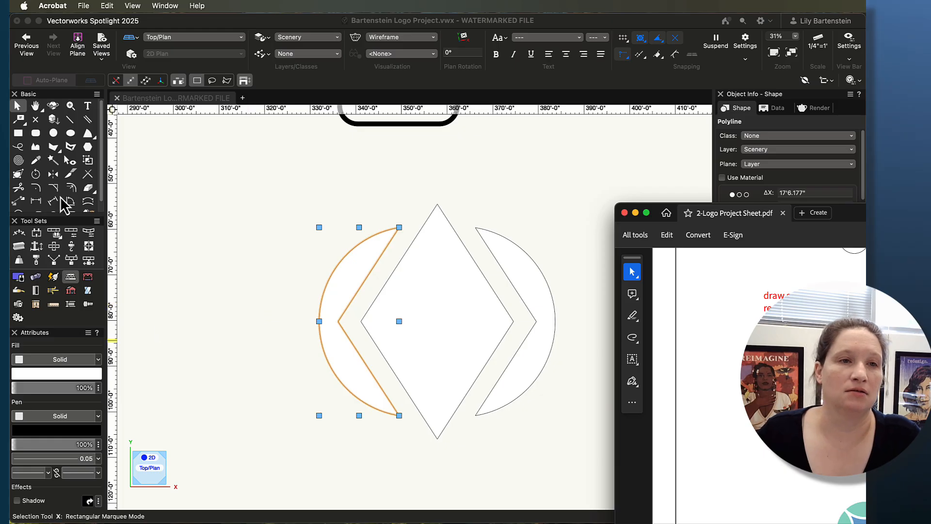
pyautogui.click(21, 133)
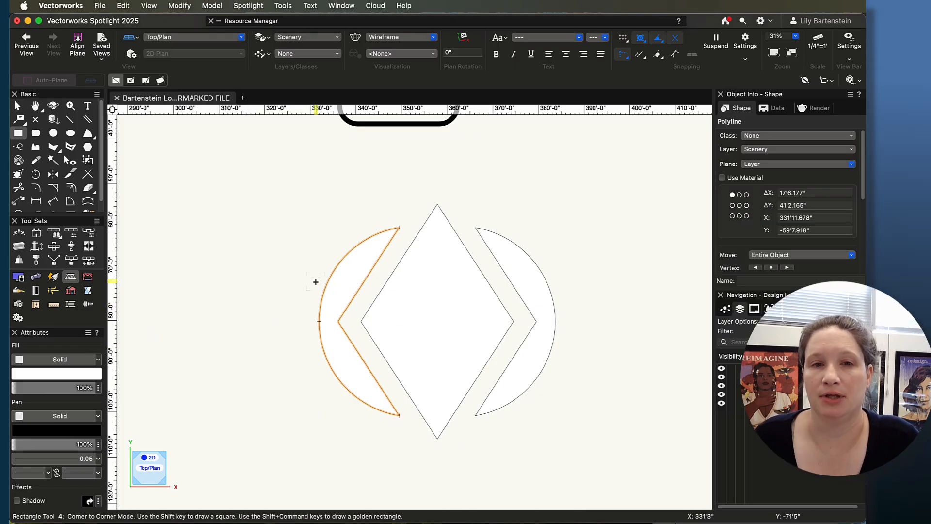
pyautogui.click(263, 279)
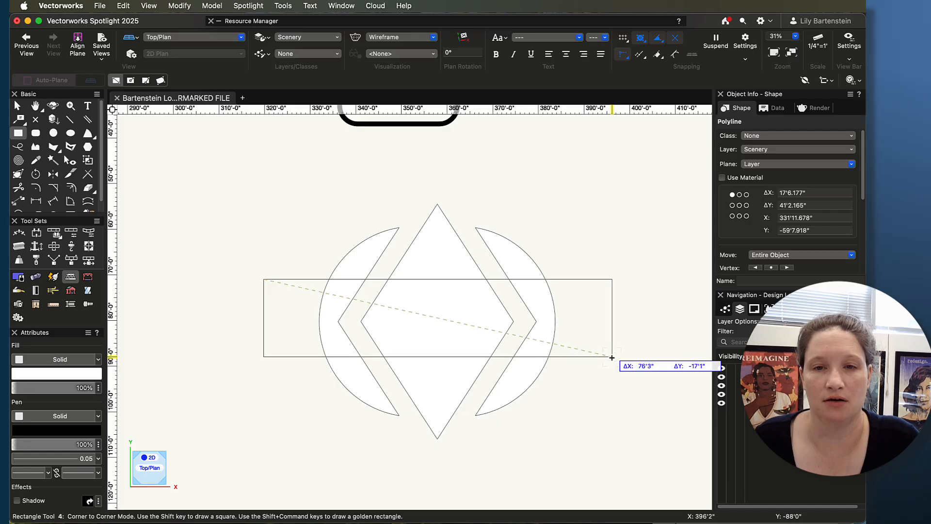
pyautogui.click(612, 355)
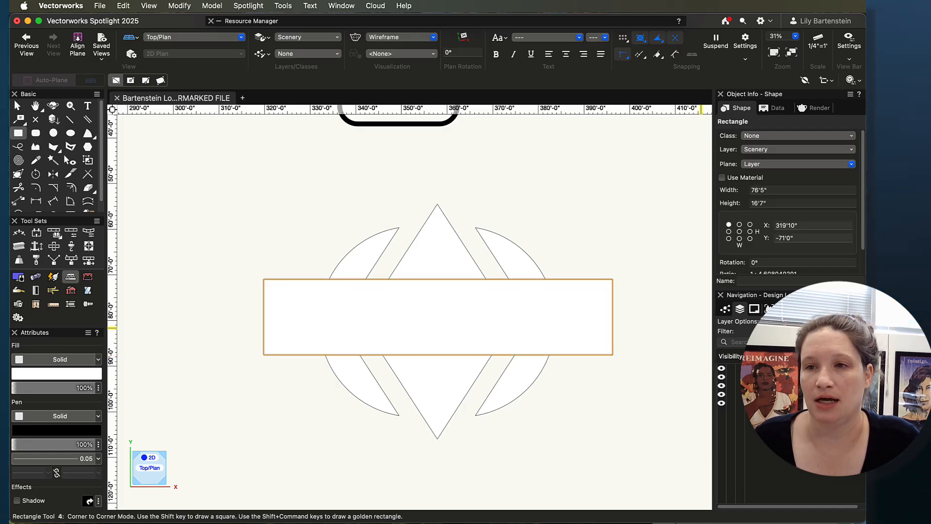
pyautogui.moveTo(866, 213)
pyautogui.mouseDown()
pyautogui.moveTo(697, 182)
pyautogui.moveTo(865, 213)
pyautogui.moveTo(493, 217)
pyautogui.moveTo(898, 217)
pyautogui.mouseUp()
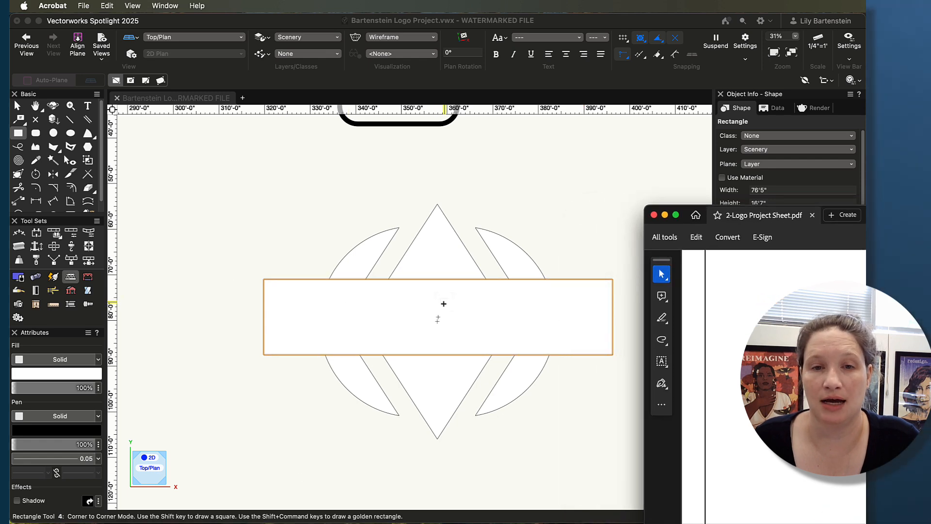
pyautogui.click(24, 115)
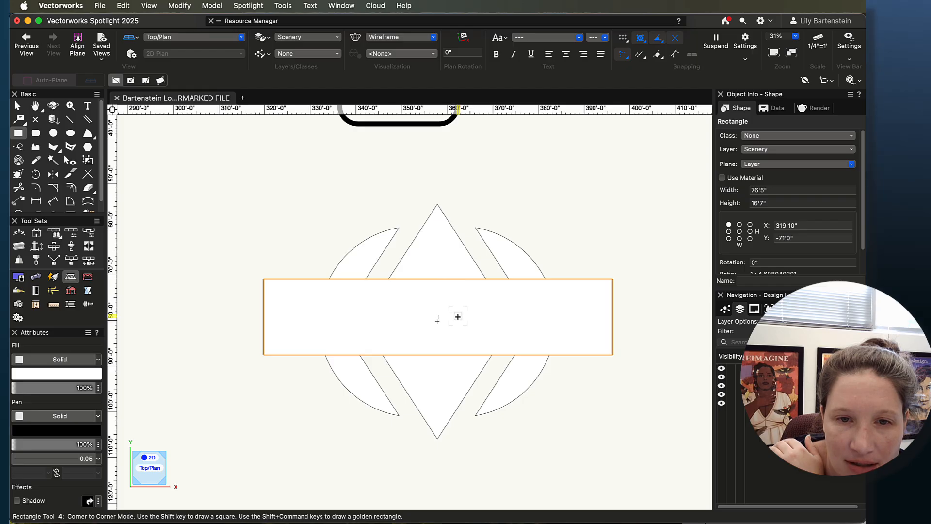
# Step: Move the rectangle by its center point so that it snaps onto the diamond's center
pyautogui.scroll(5, 435, 318)
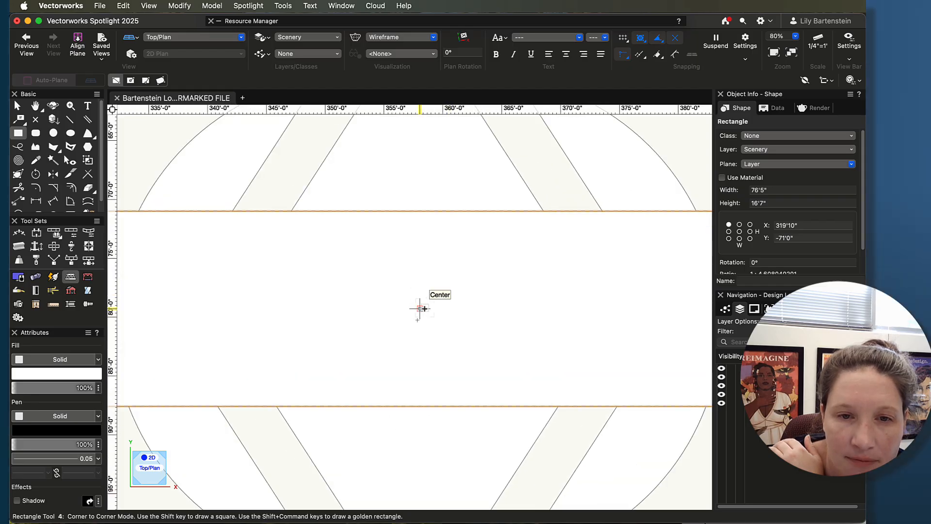
pyautogui.click(420, 308)
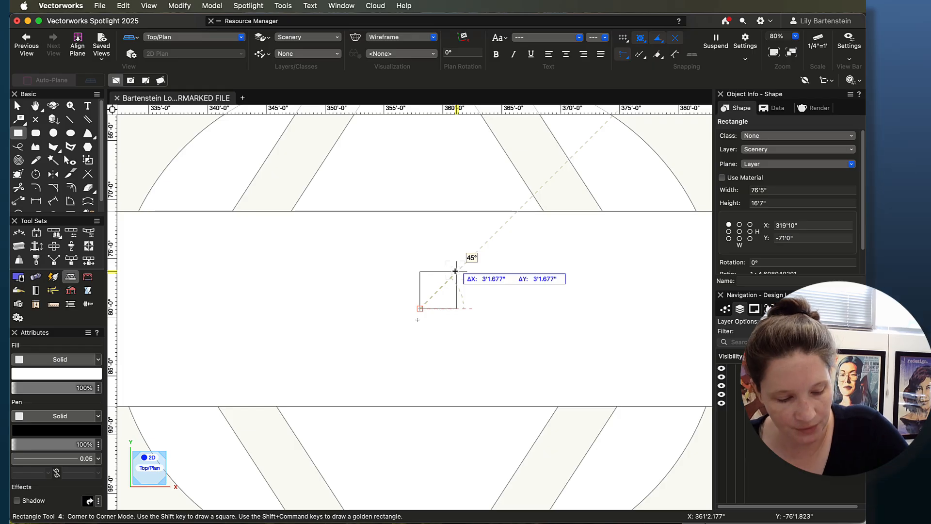
pyautogui.press('Escape')
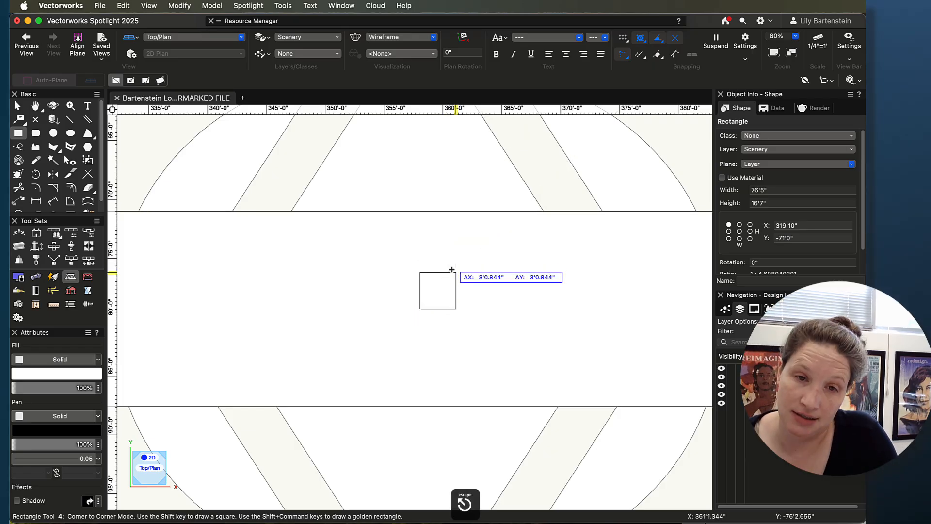
pyautogui.press('x')
pyautogui.press('x')
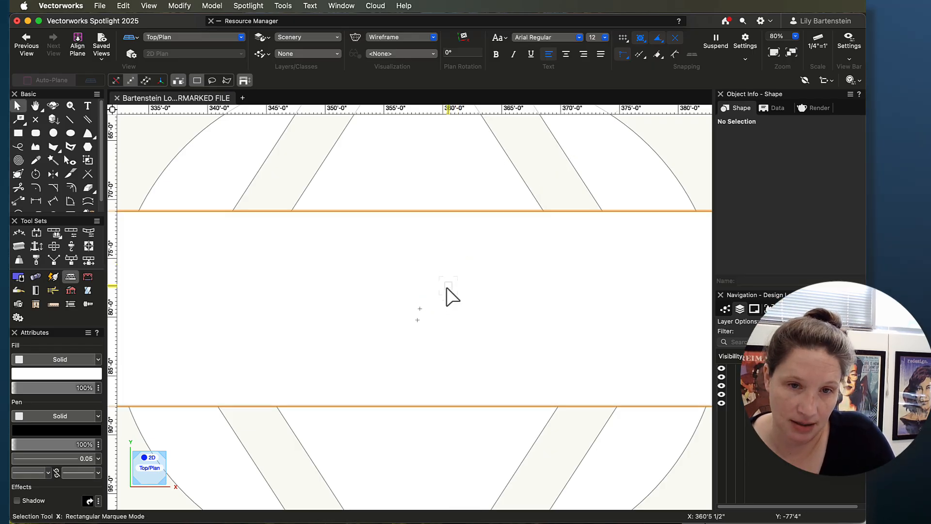
pyautogui.click(432, 226)
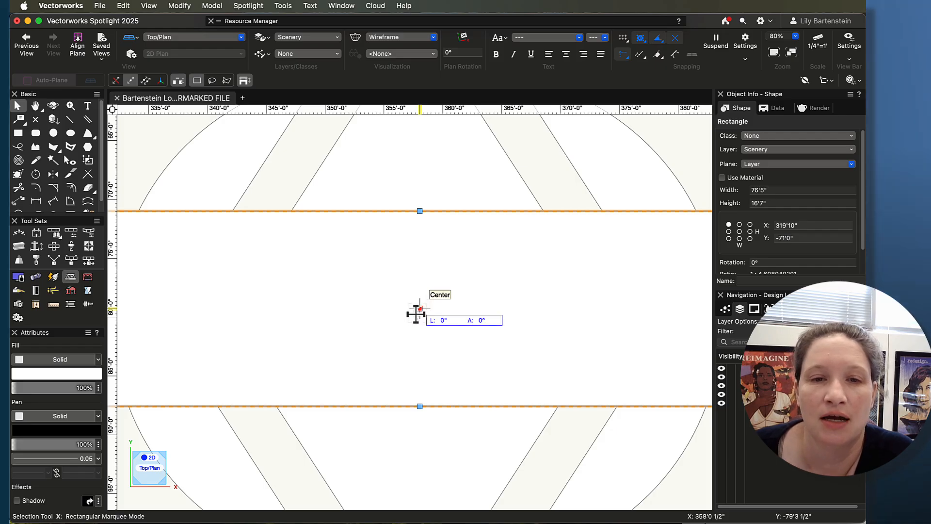
pyautogui.moveTo(416, 315); pyautogui.dragTo(417, 320)
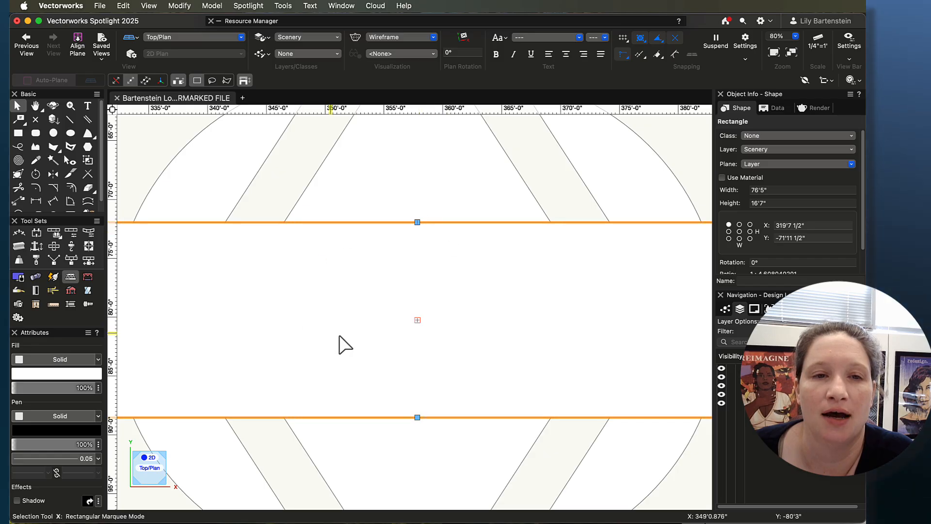
pyautogui.moveTo(419, 316); pyautogui.dragTo(420, 315)
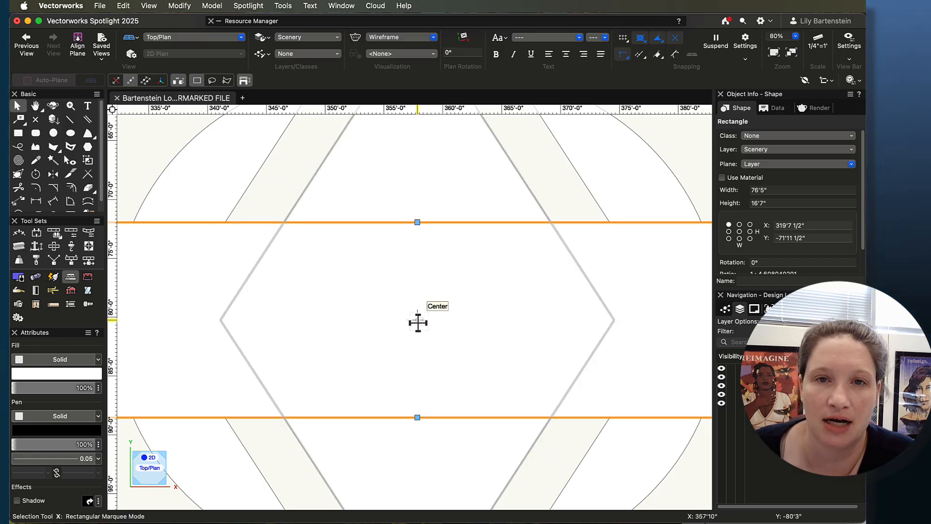
# Step: Send the rectangle to the back, behind the diamond and both circle pieces, and deselect it
pyautogui.scroll(-5, 419, 323)
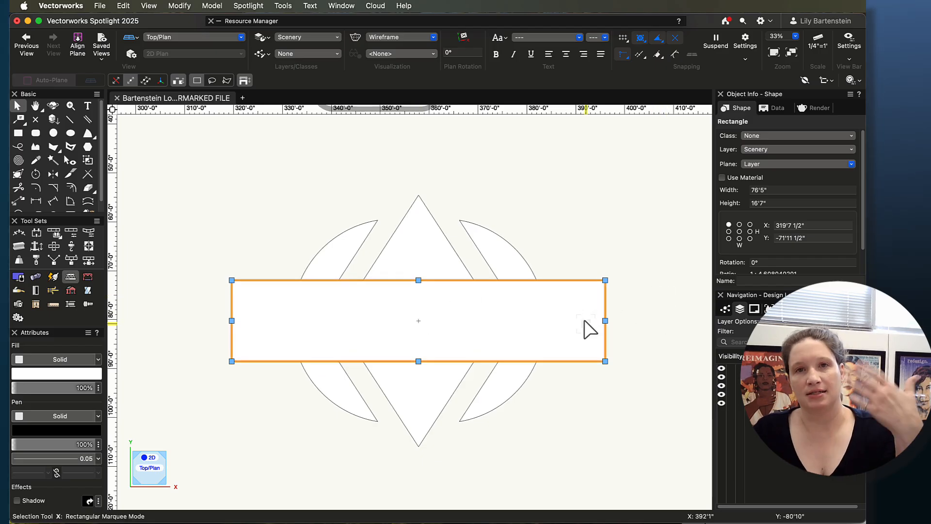
pyautogui.rightClick(584, 295)
pyautogui.moveTo(697, 515)
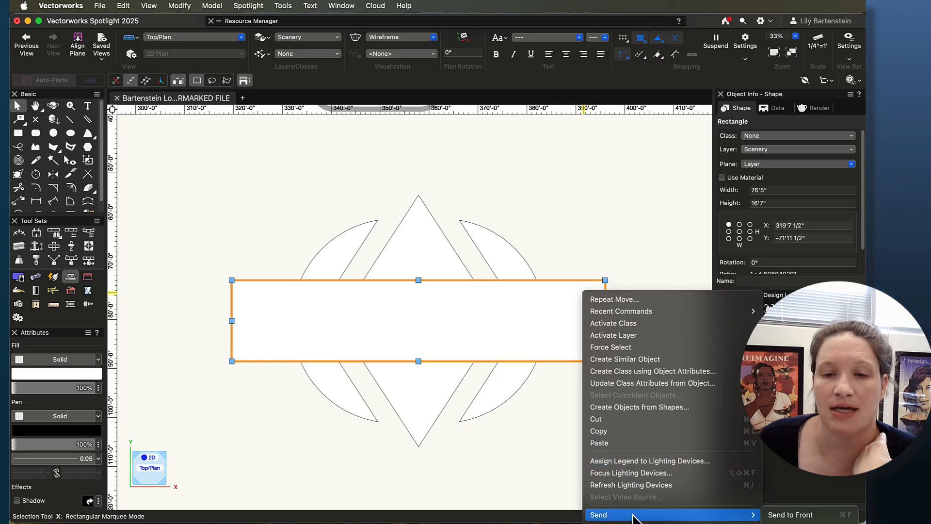
pyautogui.click(790, 523)
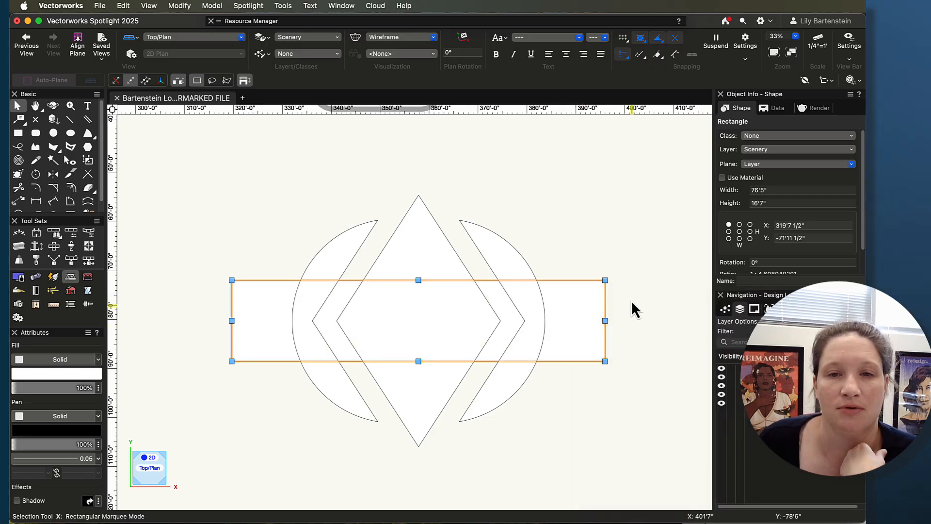
pyautogui.click(597, 228)
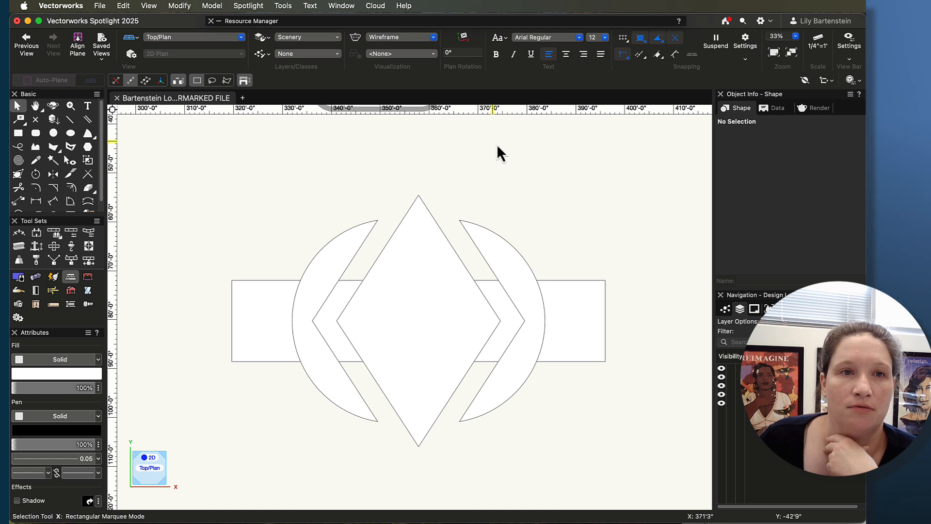
pyautogui.click(182, 5)
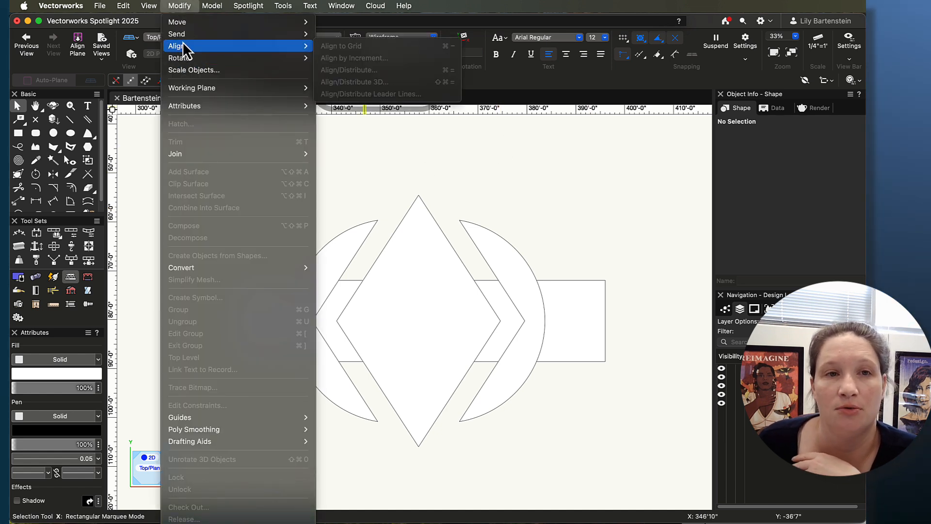
pyautogui.moveTo(182, 39)
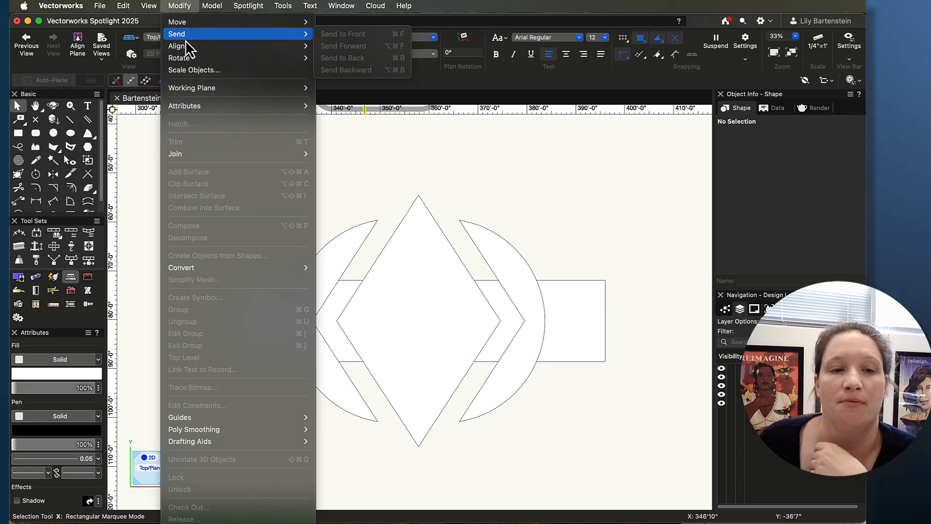
pyautogui.click(179, 9)
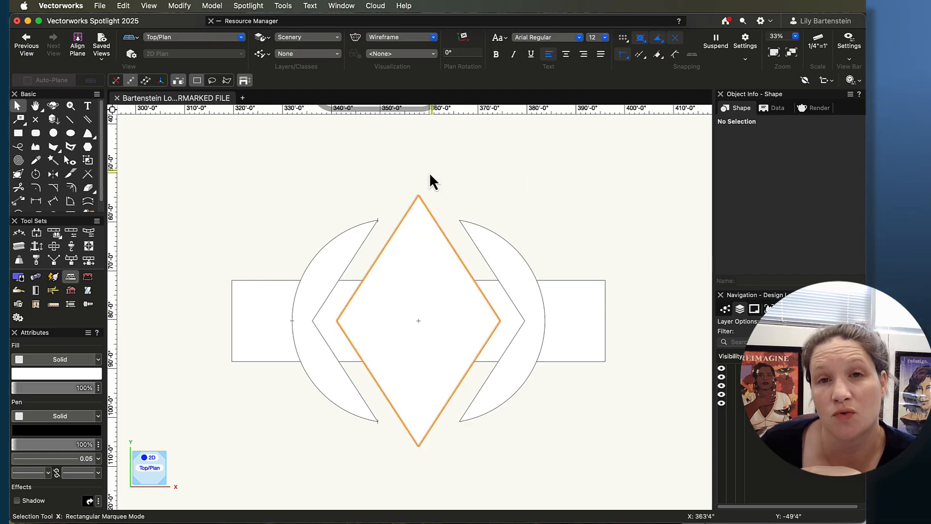
# Step: Check the Abstract Logo's colors on the project sheet and try to fill the left clipped circle piece with blue
pyautogui.moveTo(865, 211); pyautogui.dragTo(747, 203)
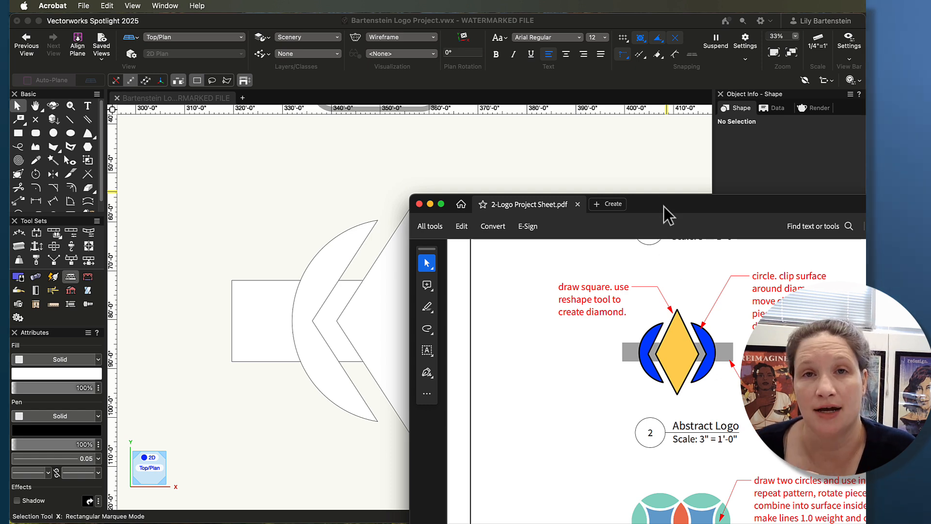
pyautogui.moveTo(665, 207); pyautogui.dragTo(922, 240)
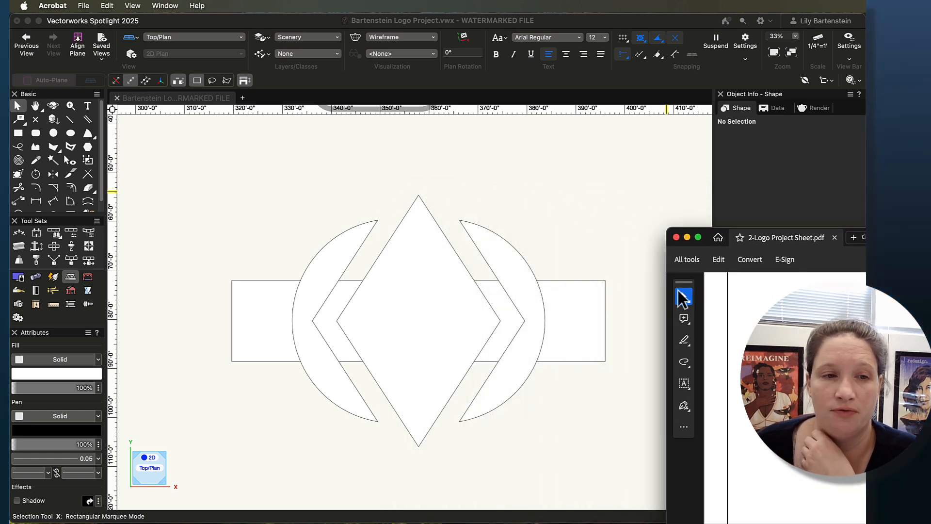
pyautogui.click(329, 270)
pyautogui.click(48, 375)
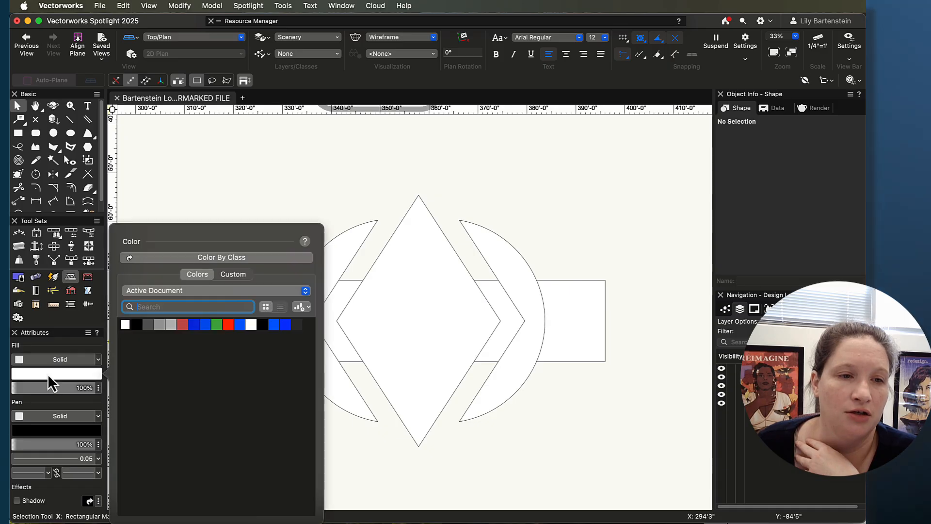
pyautogui.click(237, 324)
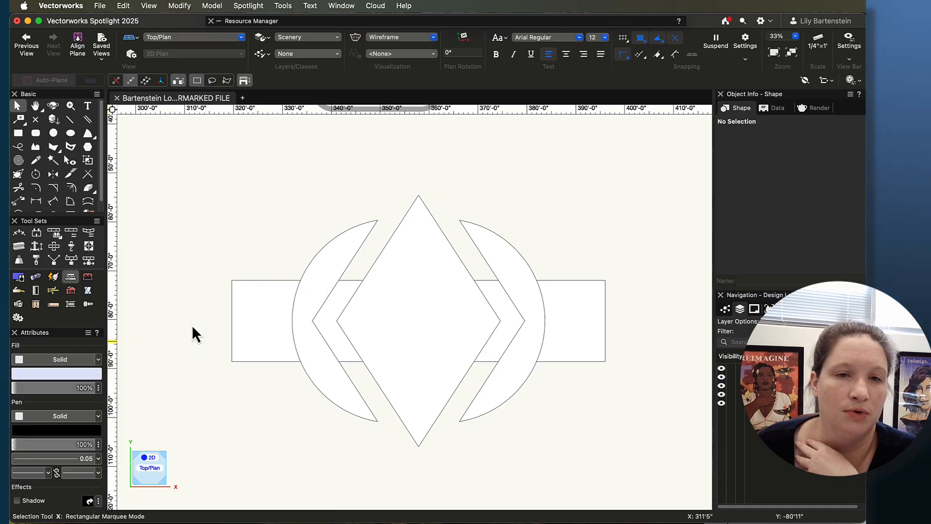
# Step: Select the left and right clipped circle pieces together and fill both with solid blue
pyautogui.click(335, 268)
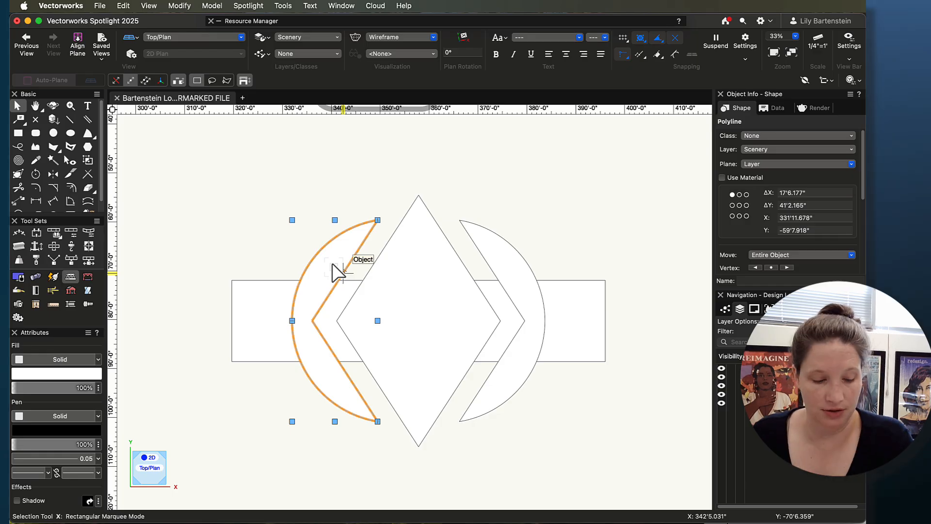
pyautogui.keyDown('shift'); pyautogui.click(497, 246); pyautogui.keyUp('shift')
pyautogui.click(52, 373)
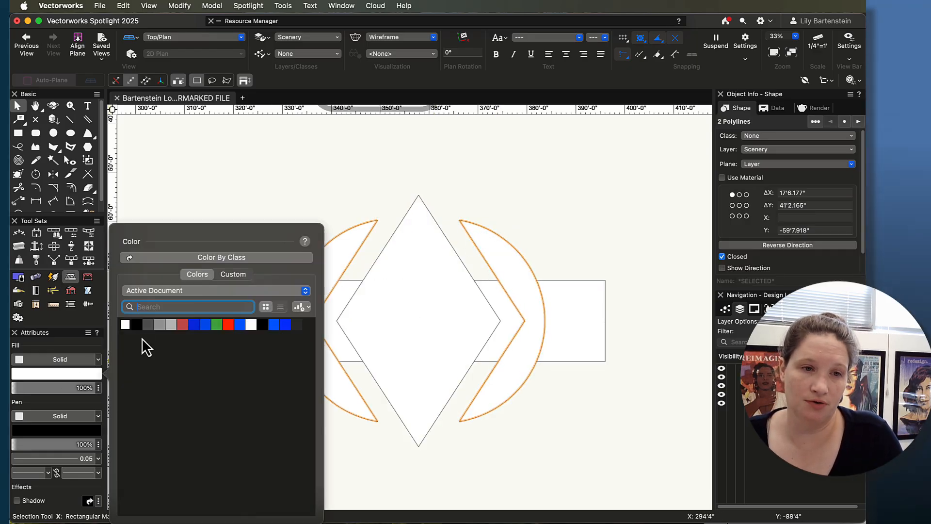
pyautogui.click(191, 323)
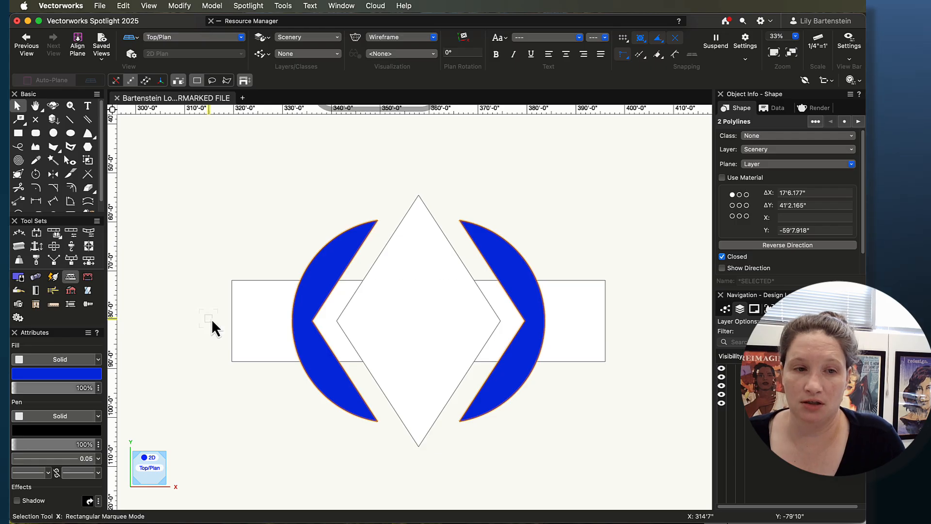
# Step: Apply a thicker pen line to the outlines of both blue circle pieces and deselect them
pyautogui.click(97, 458)
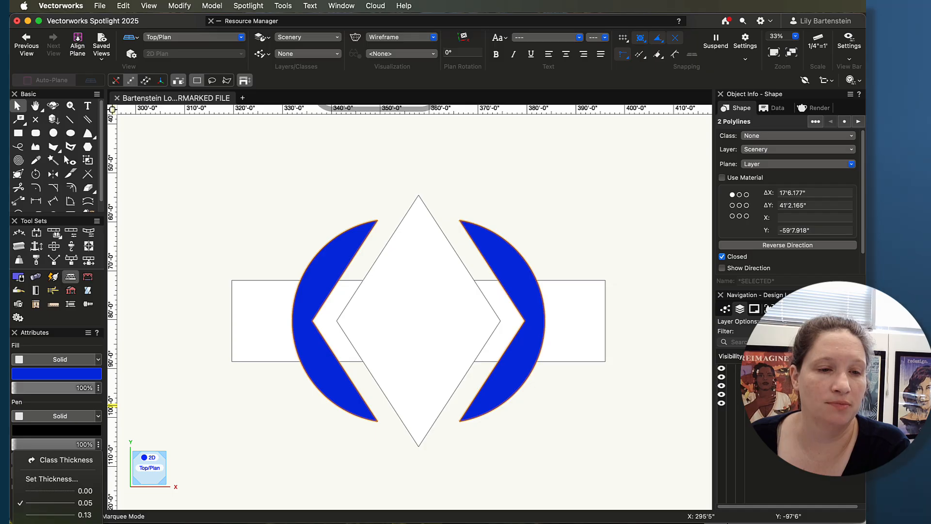
pyautogui.press('Escape')
pyautogui.click(243, 407)
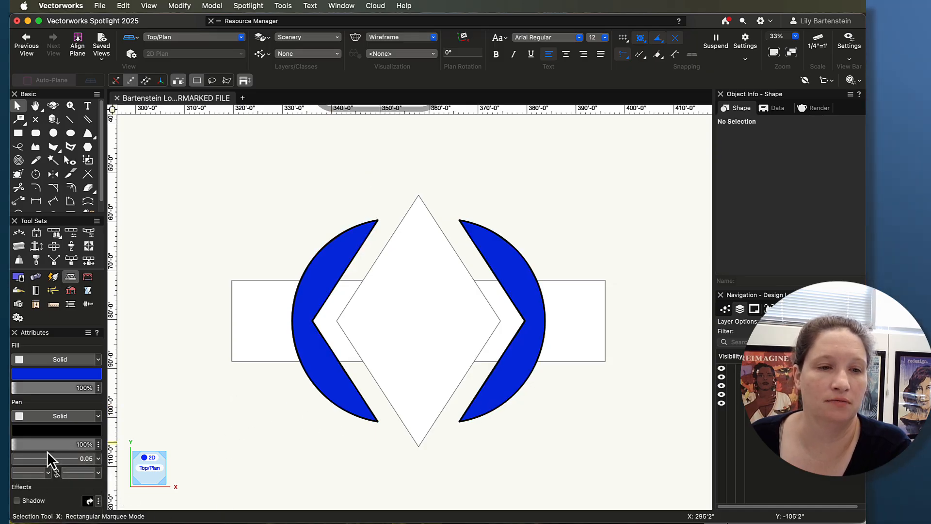
# Step: Reset the default fill color to white with nothing selected
pyautogui.click(47, 374)
pyautogui.click(129, 323)
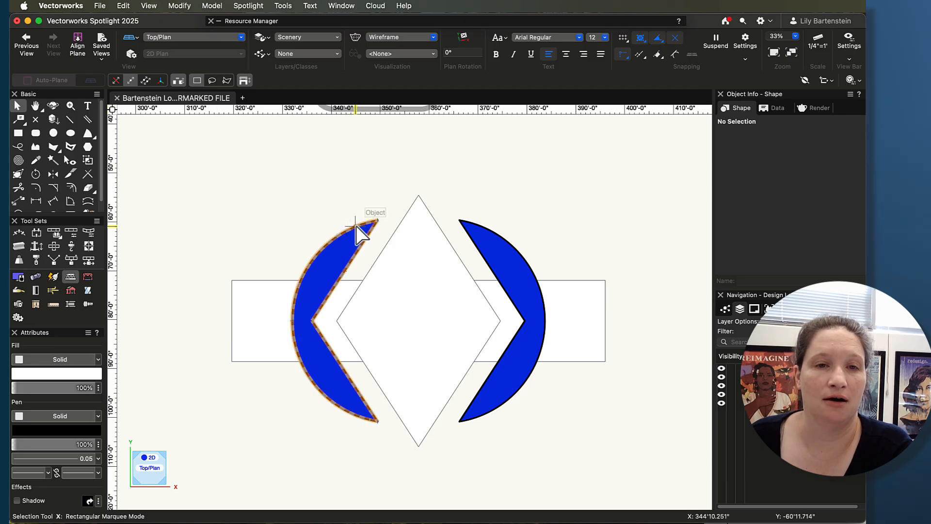
# Step: Check the left circle piece's pen thickness and set the diamond's outline to the same 0.70 thickness
pyautogui.click(337, 260)
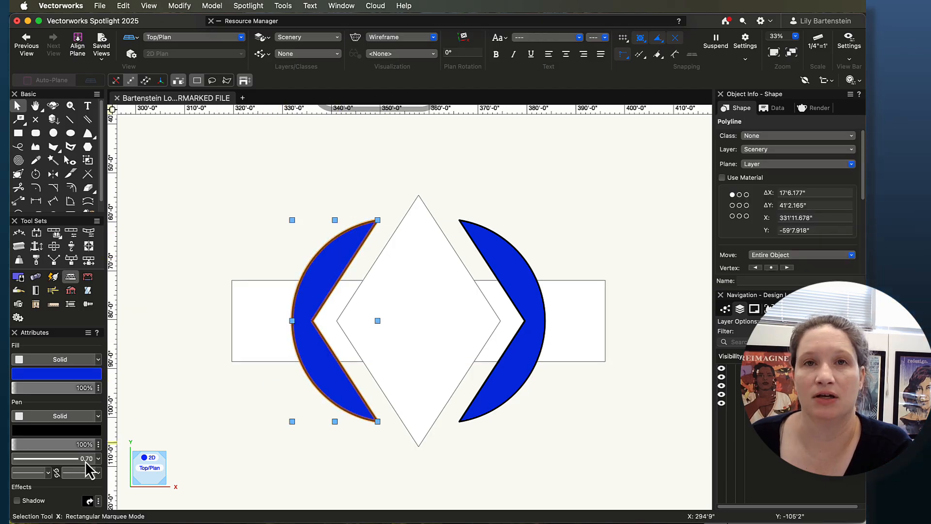
pyautogui.click(412, 267)
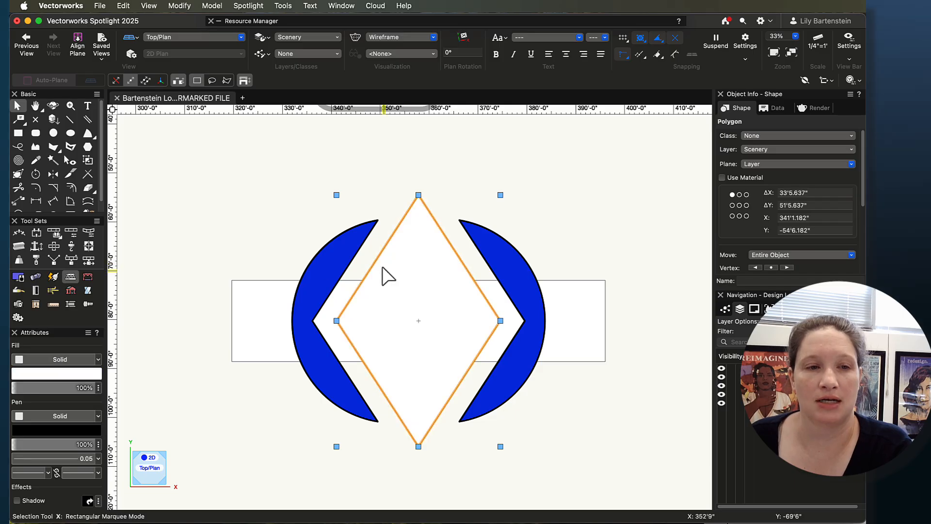
pyautogui.click(76, 460)
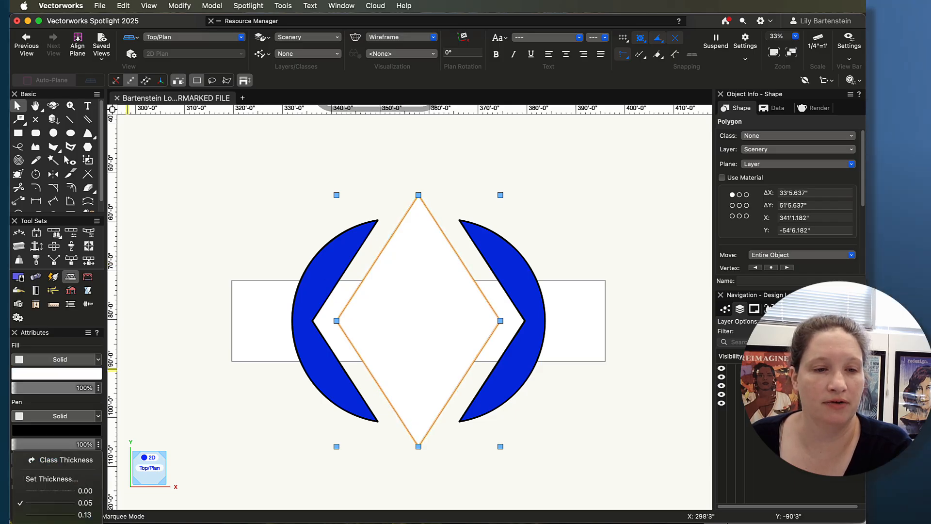
pyautogui.click(75, 523)
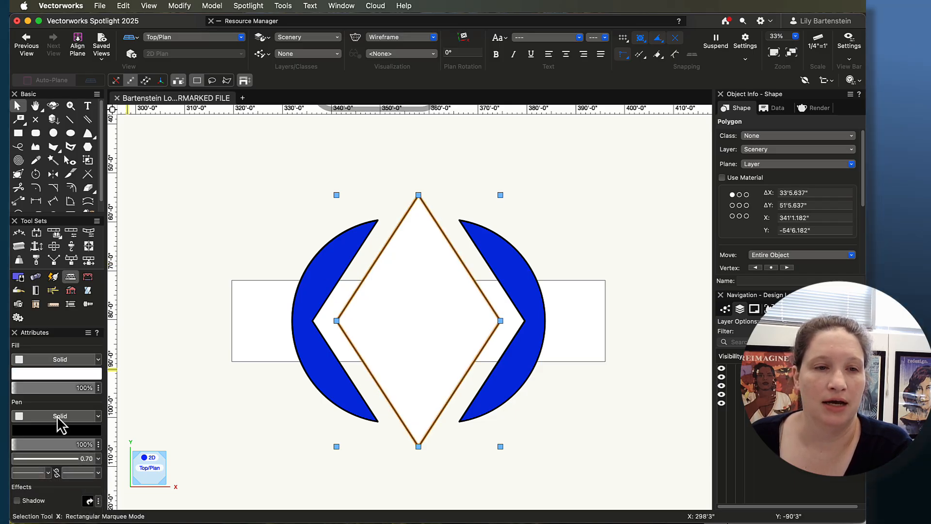
# Step: Fill the diamond with yellow from the Classic Vectorworks Colors palette, trying a second yellow swatch as well
pyautogui.click(58, 374)
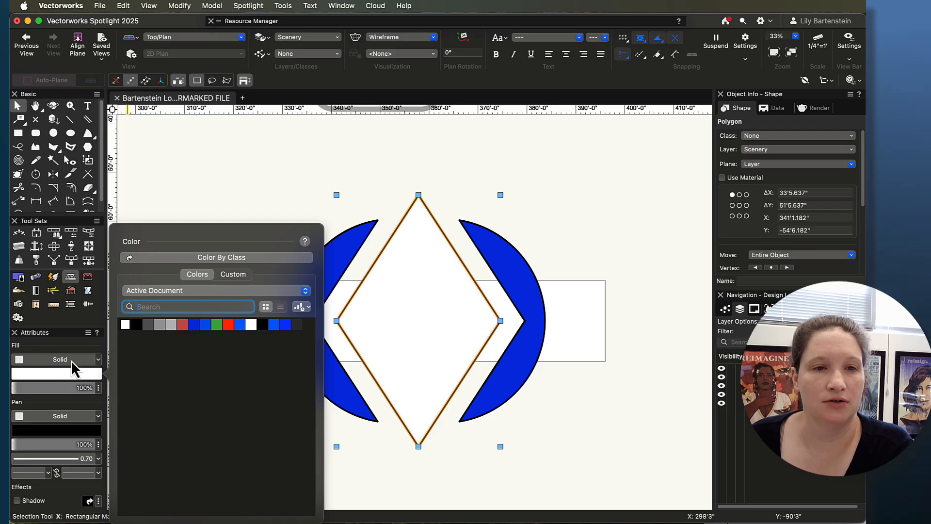
pyautogui.click(226, 274)
pyautogui.click(205, 275)
pyautogui.click(207, 290)
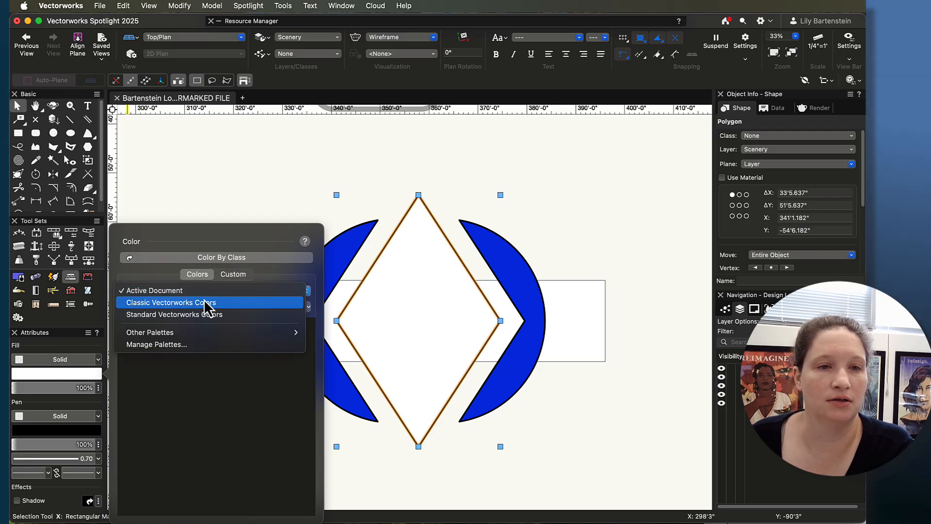
pyautogui.click(203, 303)
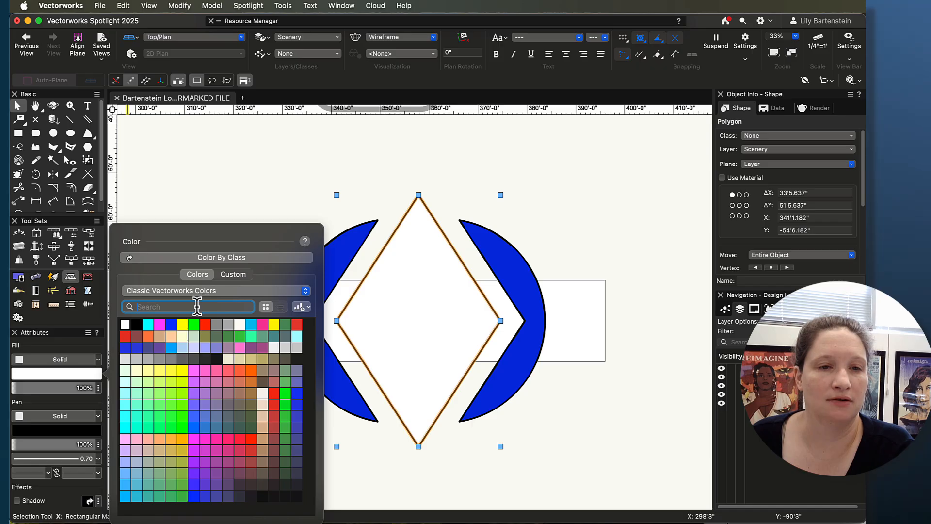
pyautogui.click(183, 325)
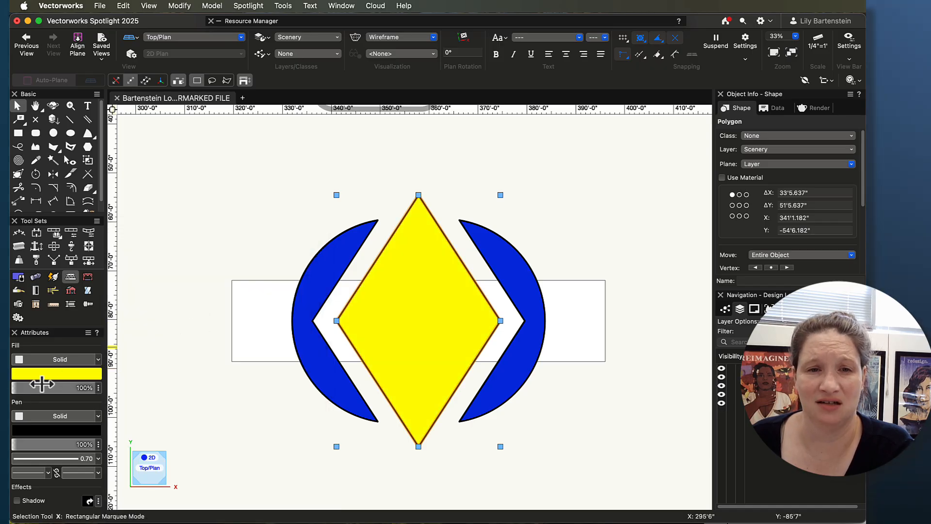
pyautogui.click(57, 376)
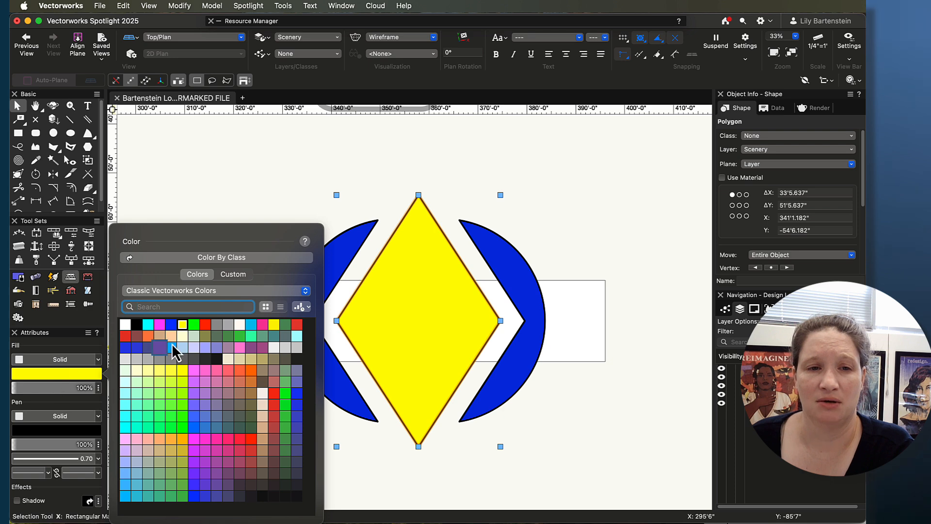
pyautogui.press('Escape')
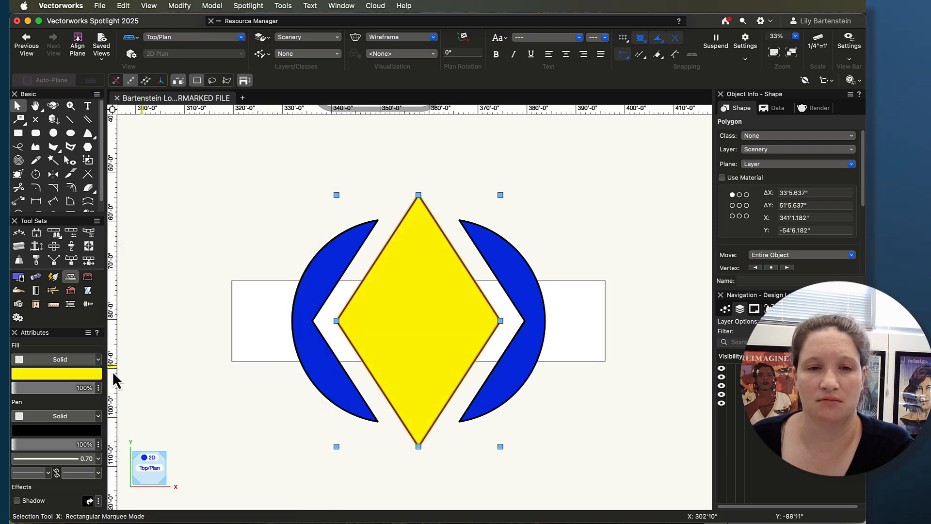
# Step: Mix a custom golden-orange color, apply it as the diamond's fill, and deselect the diamond
pyautogui.click(44, 373)
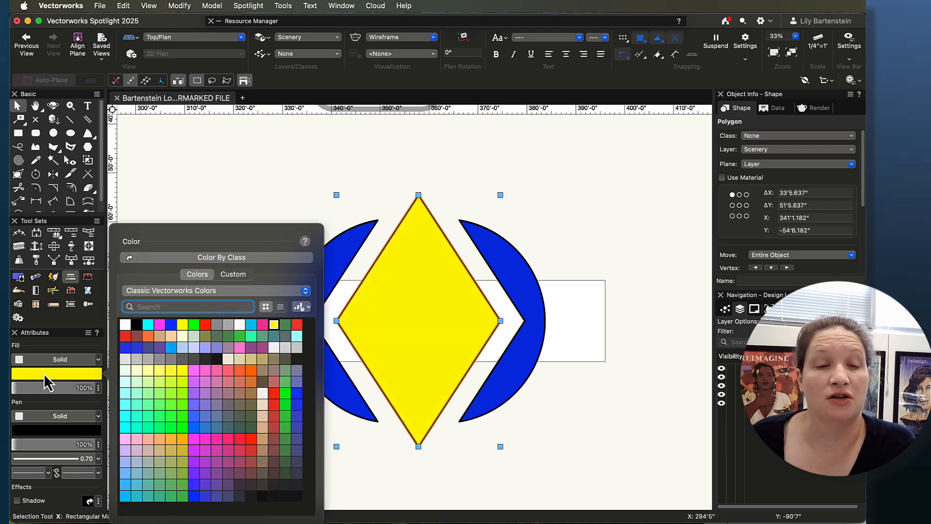
pyautogui.click(235, 275)
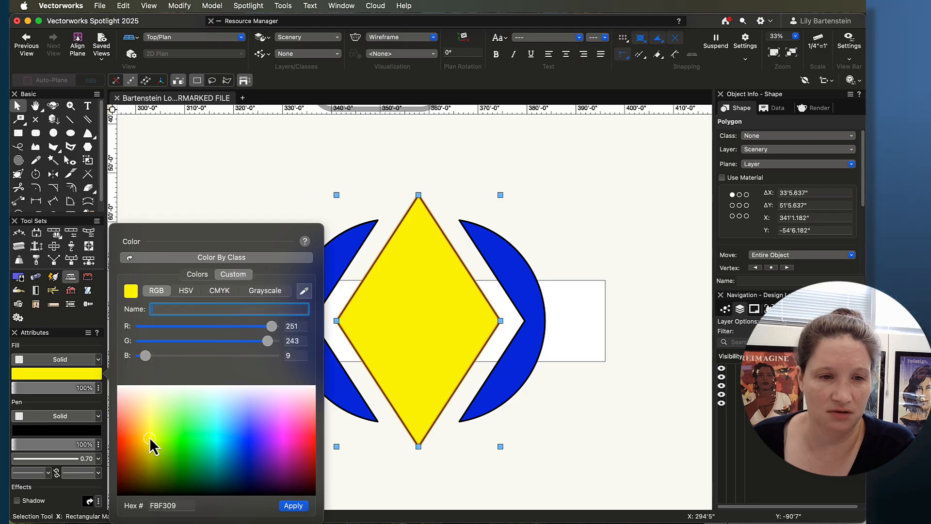
pyautogui.moveTo(149, 437); pyautogui.dragTo(142, 443)
pyautogui.click(293, 506)
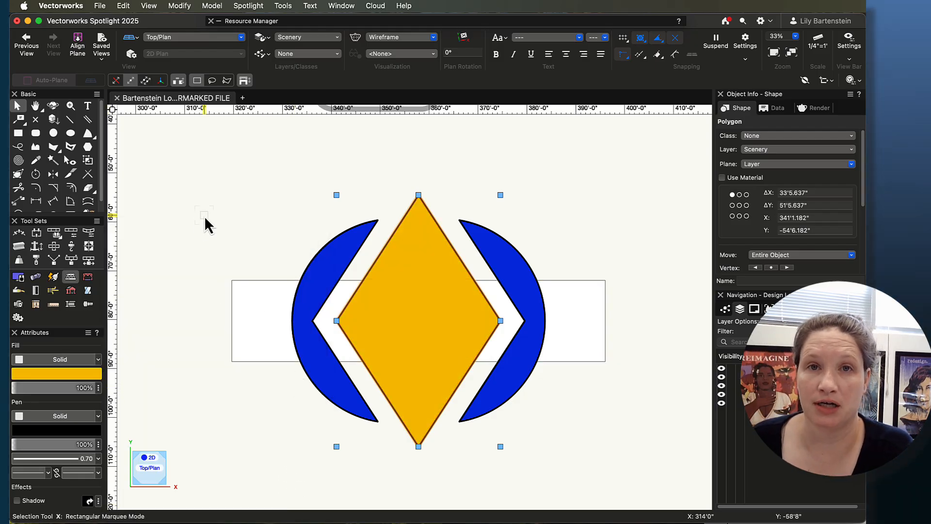
pyautogui.click(215, 265)
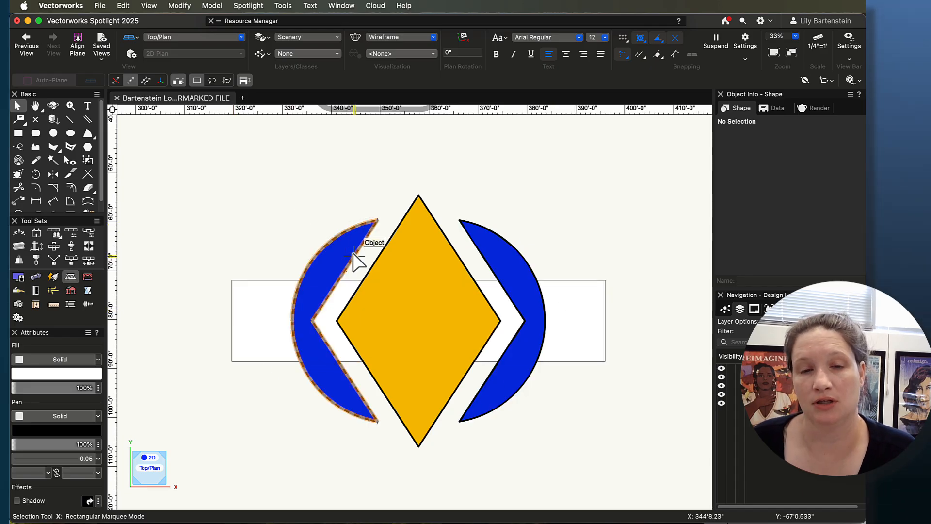
# Step: Remove the background rectangle's outline by setting its pen style to None, and deselect it
pyautogui.click(235, 333)
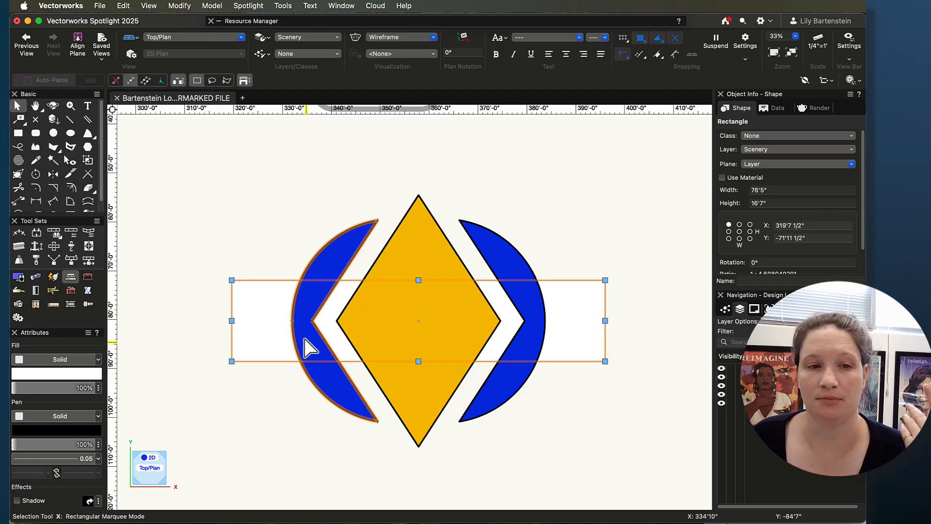
pyautogui.click(76, 416)
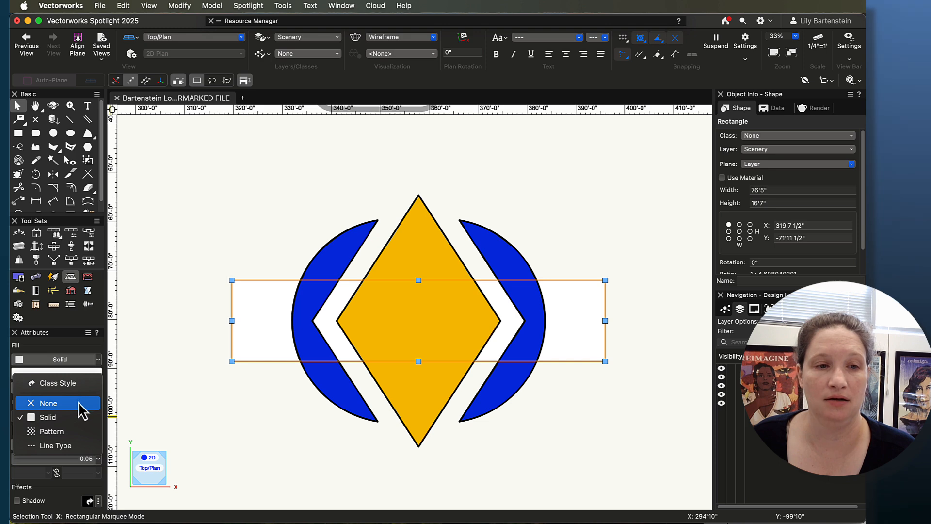
pyautogui.click(66, 406)
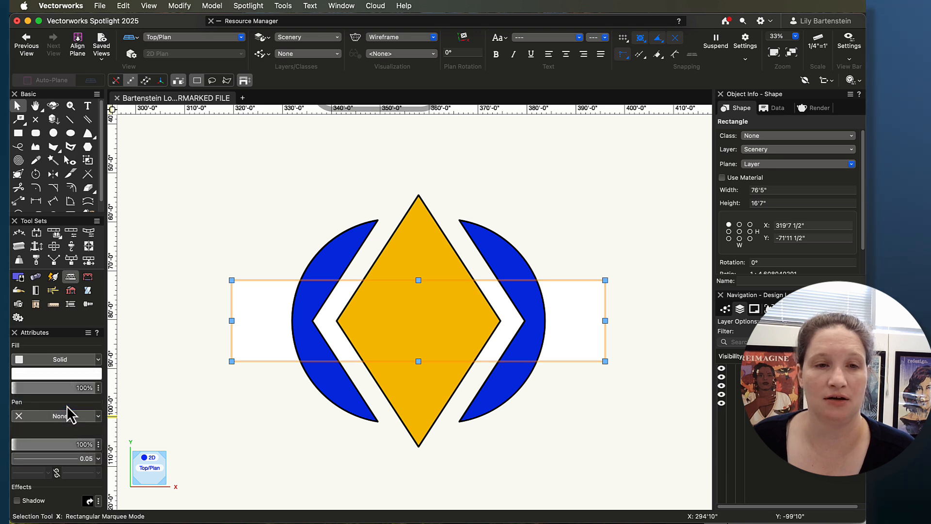
pyautogui.click(289, 411)
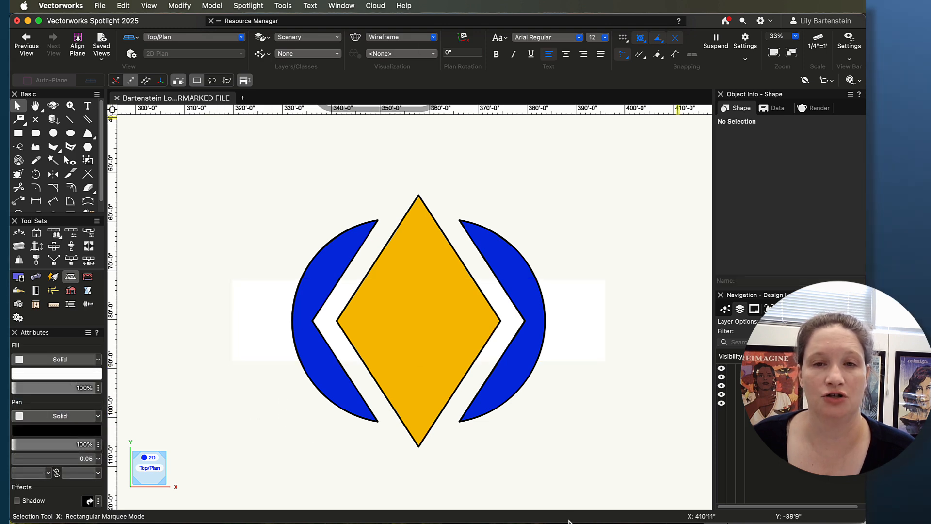
# Step: Fill the background rectangle with light gray from the Classic Vectorworks Colors palette and deselect it
pyautogui.click(269, 328)
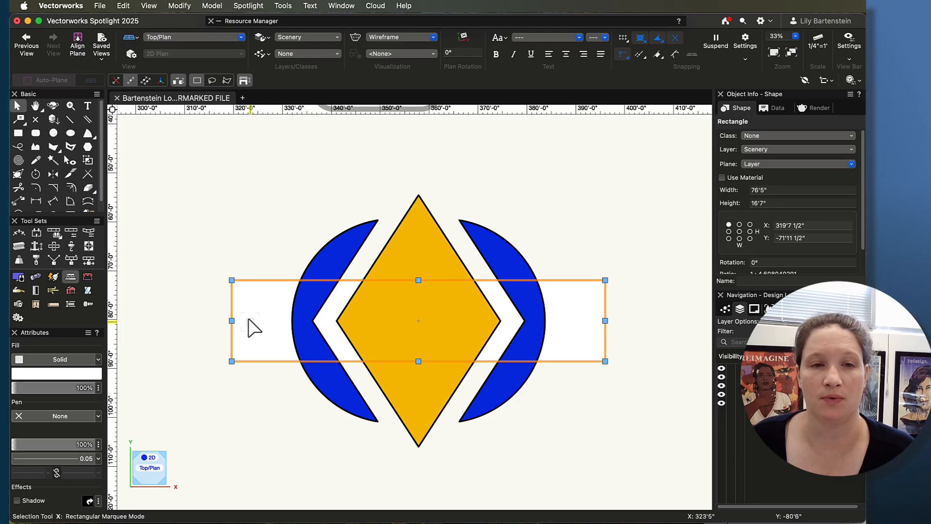
pyautogui.click(56, 374)
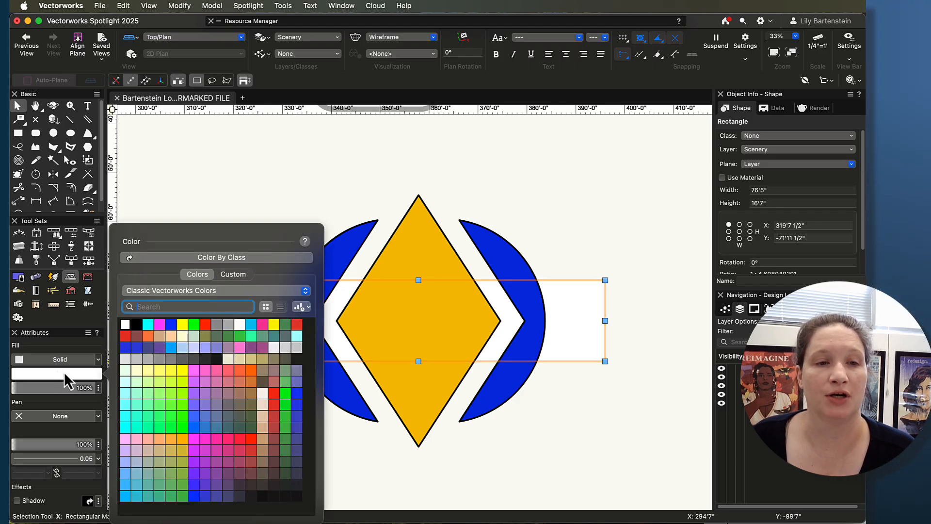
pyautogui.click(135, 359)
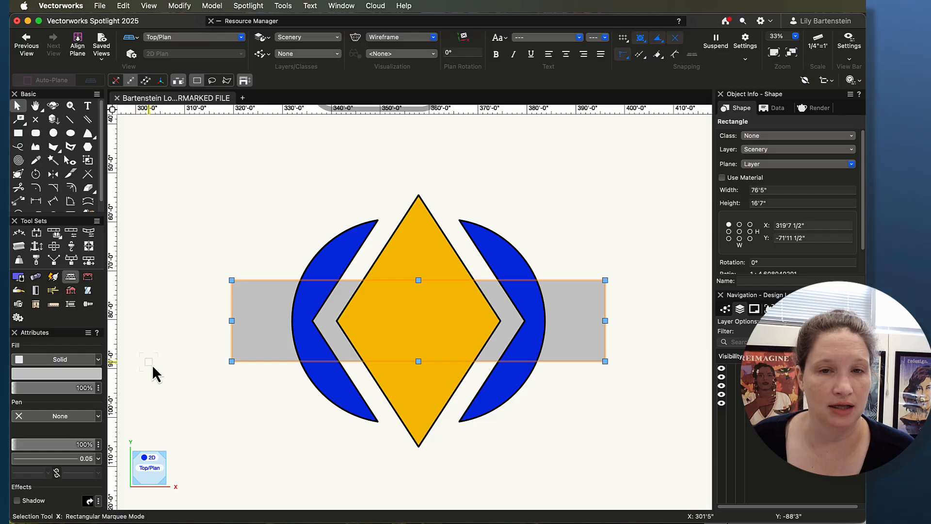
pyautogui.click(152, 365)
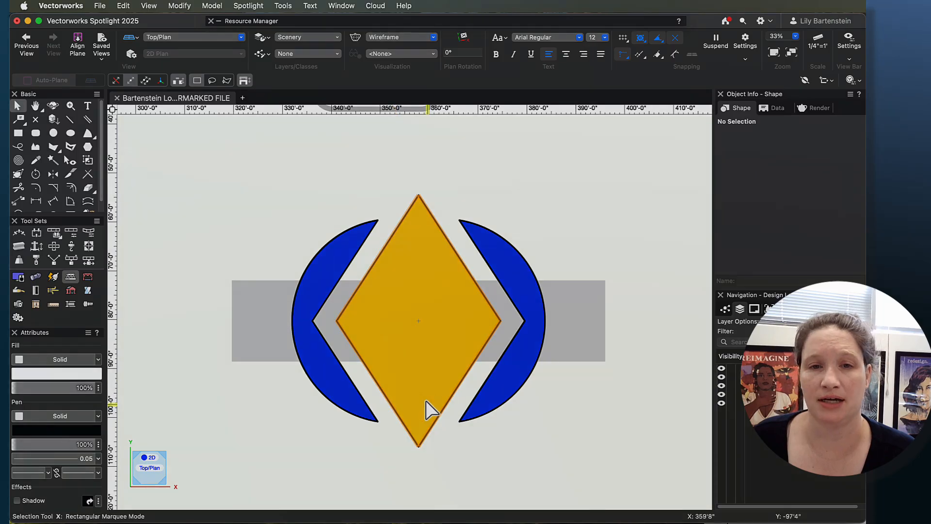
pyautogui.scroll(-3, 582, 448)
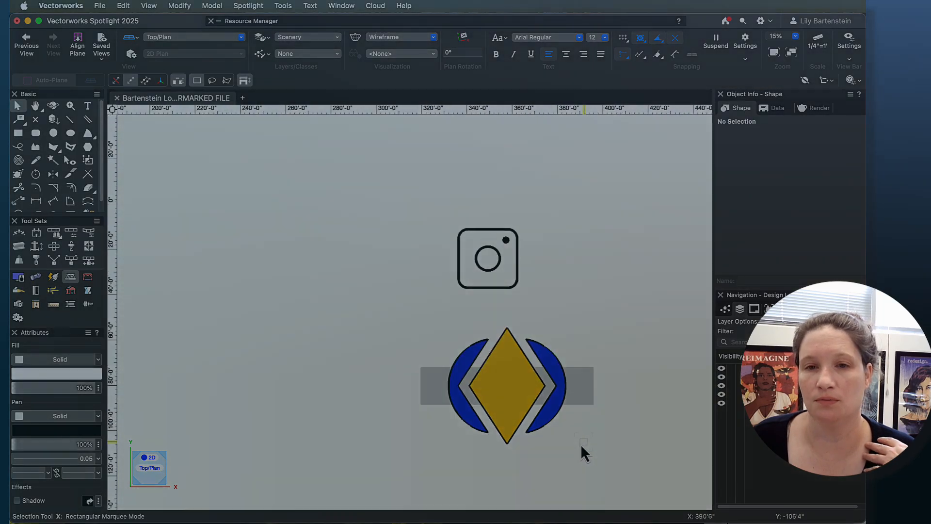
pyautogui.moveTo(584, 445); pyautogui.dragTo(582, 358, button='middle')
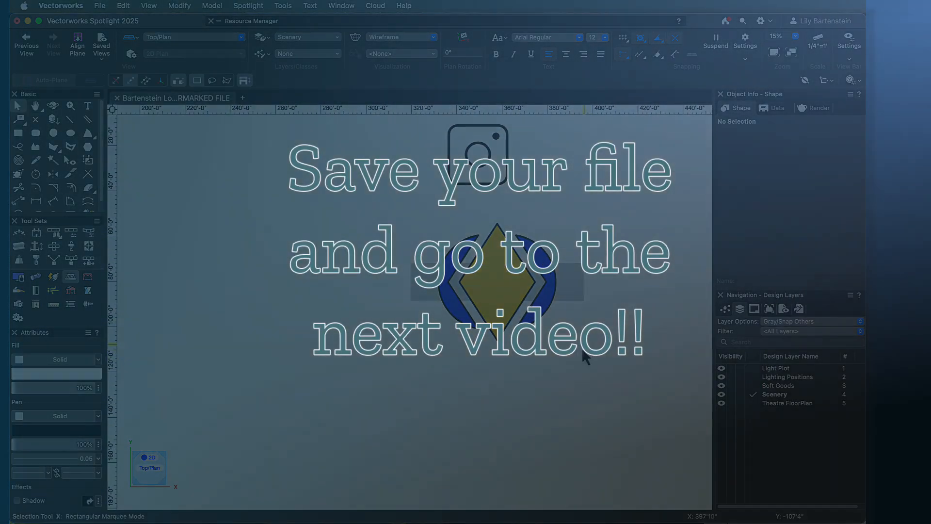